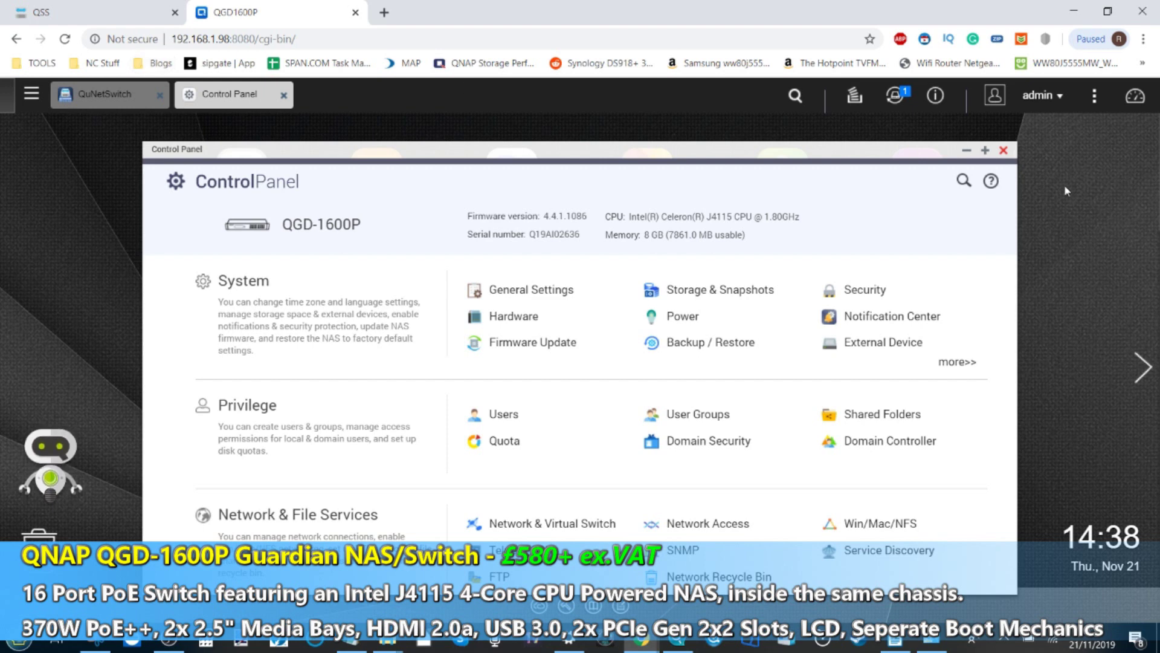
Close Control Panel, review the TechDayLondon24G access point in WirelessAP Station, then close WirelessAP Station.
left_click(1004, 151)
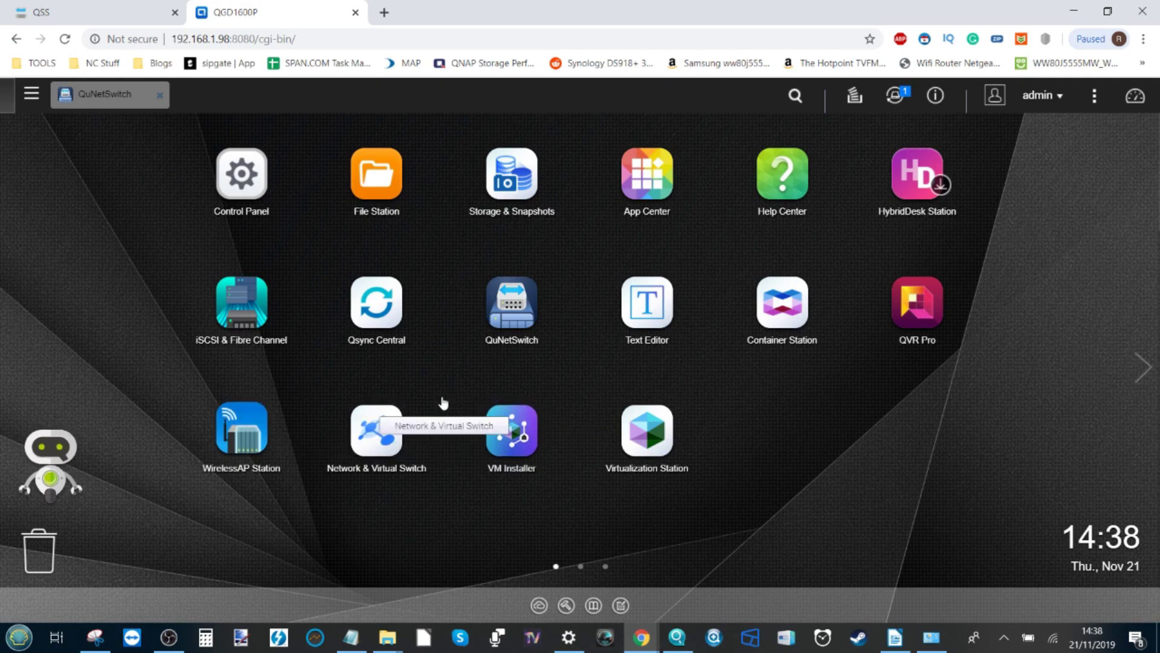
left_click(242, 434)
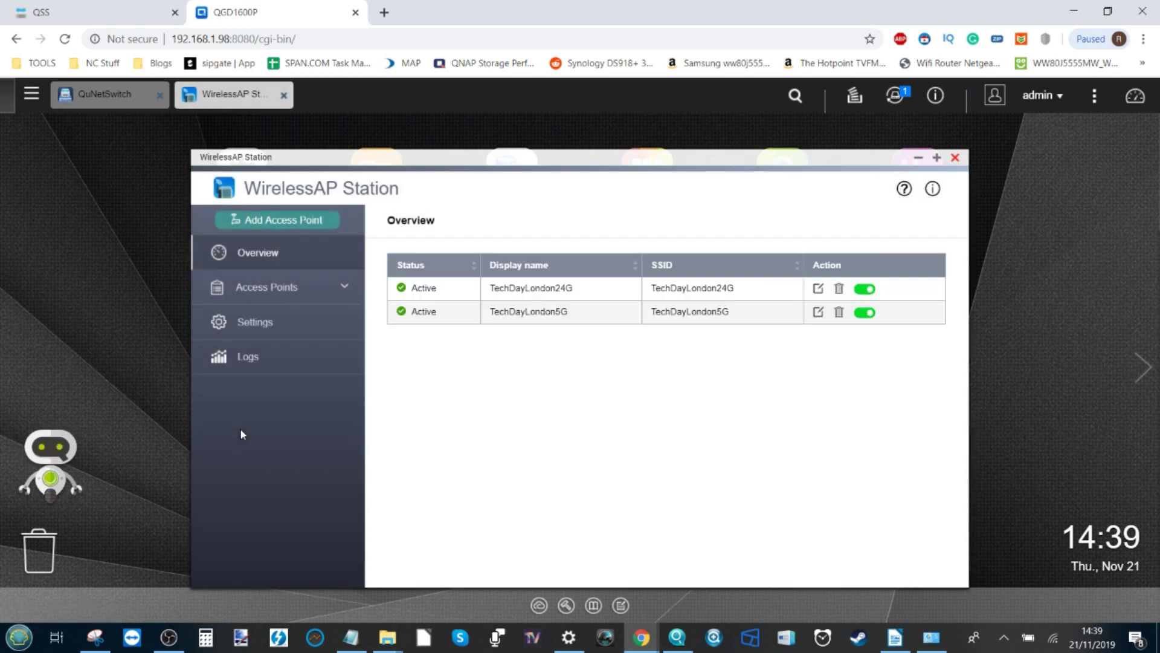
left_click(304, 295)
left_click(303, 314)
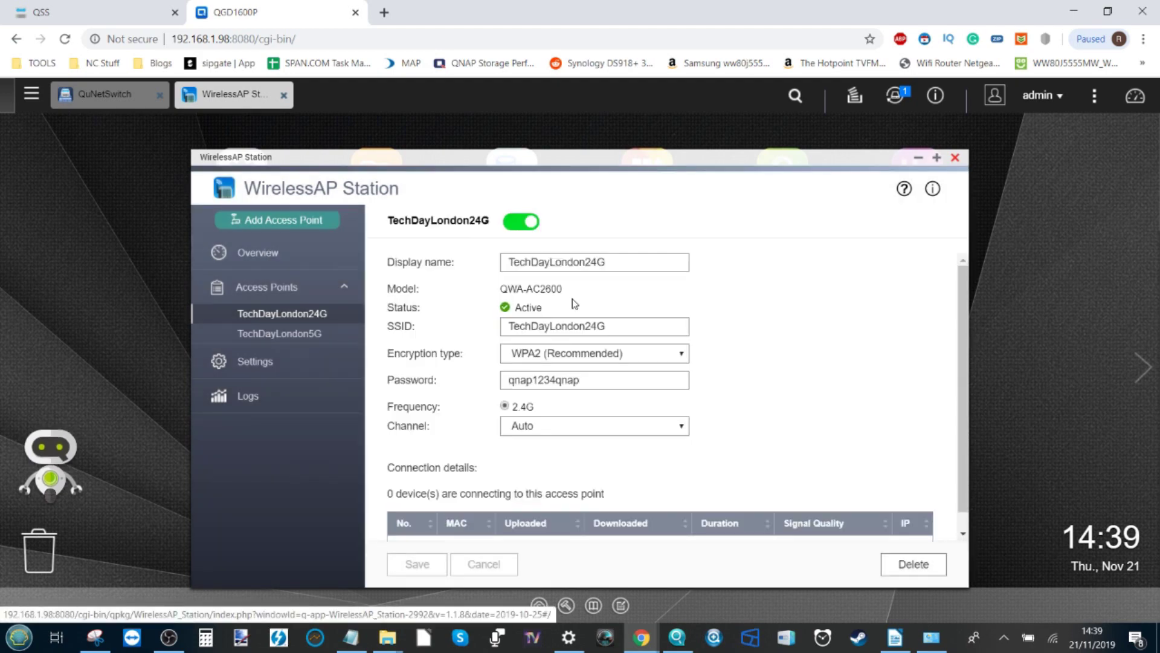
scroll(780, 284, "down", 1)
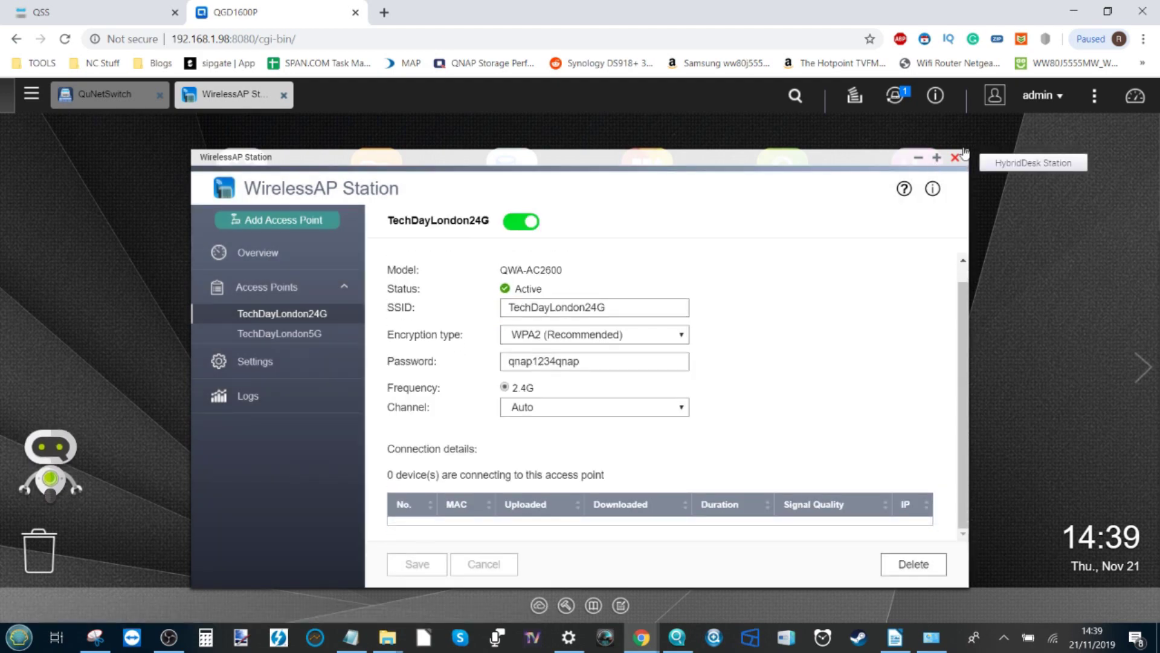
left_click(955, 157)
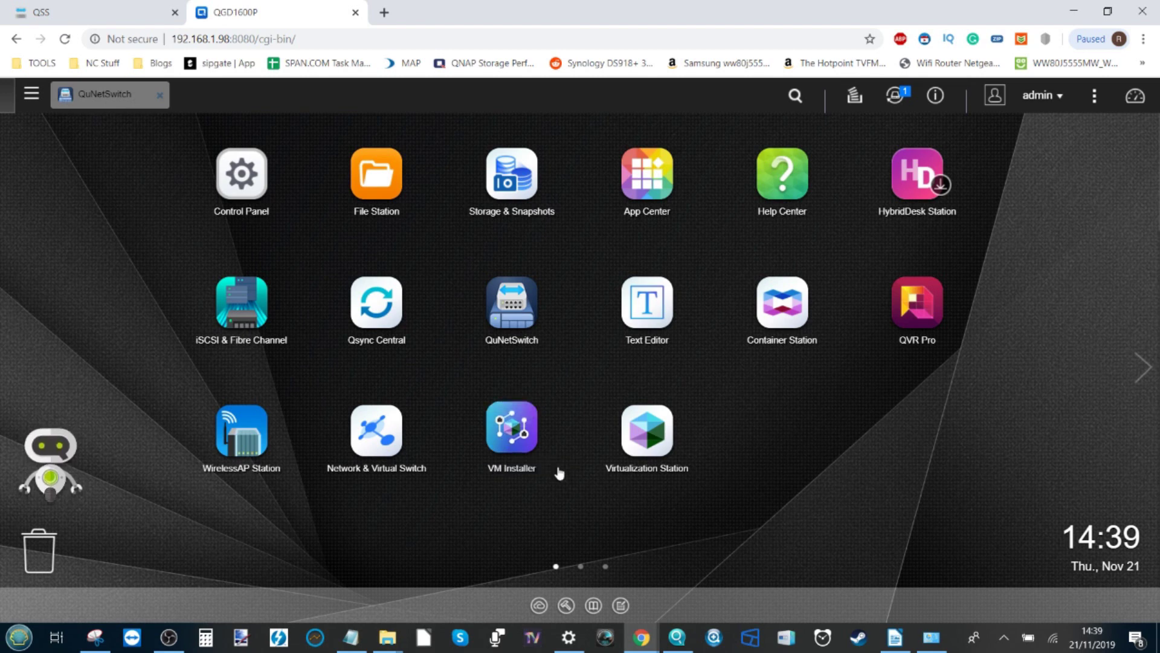
Open VM Installer to its welcome page, reposition its window, then minimize it.
left_click(542, 431)
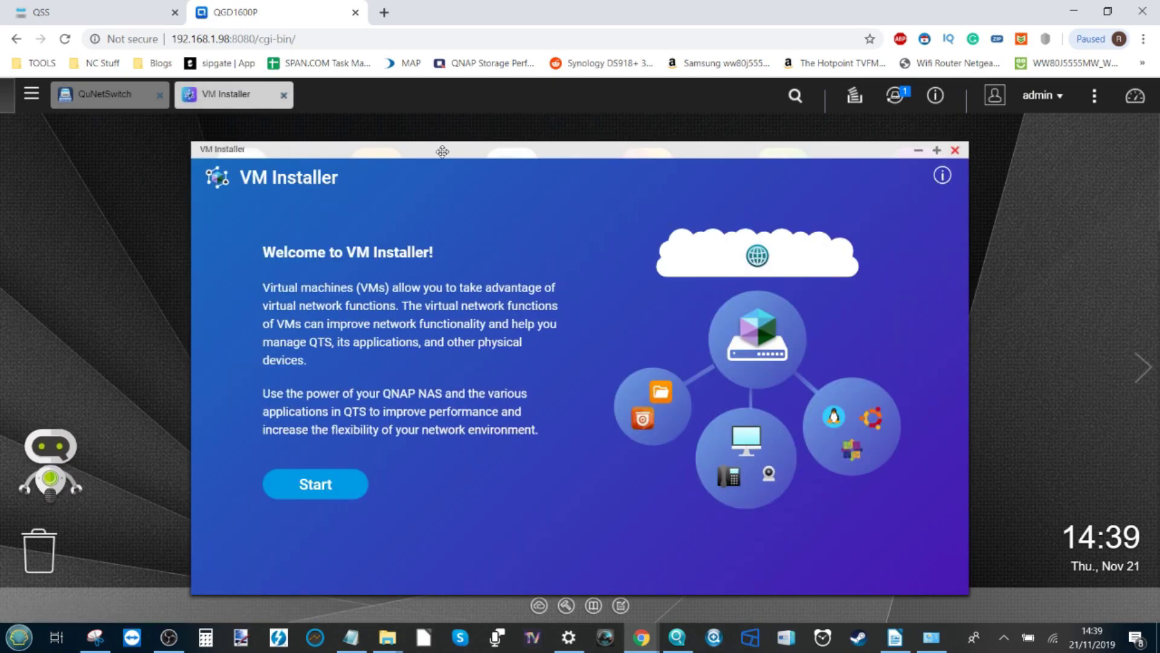
left_click_drag(442, 151, 426, 127)
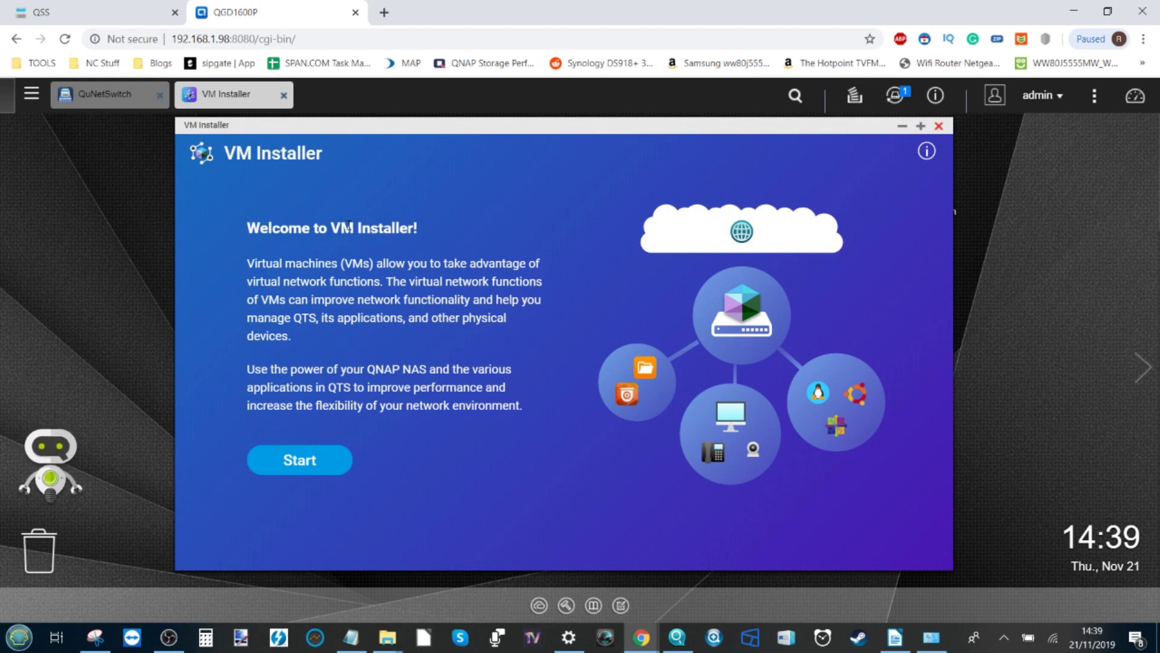
left_click_drag(413, 225, 330, 223)
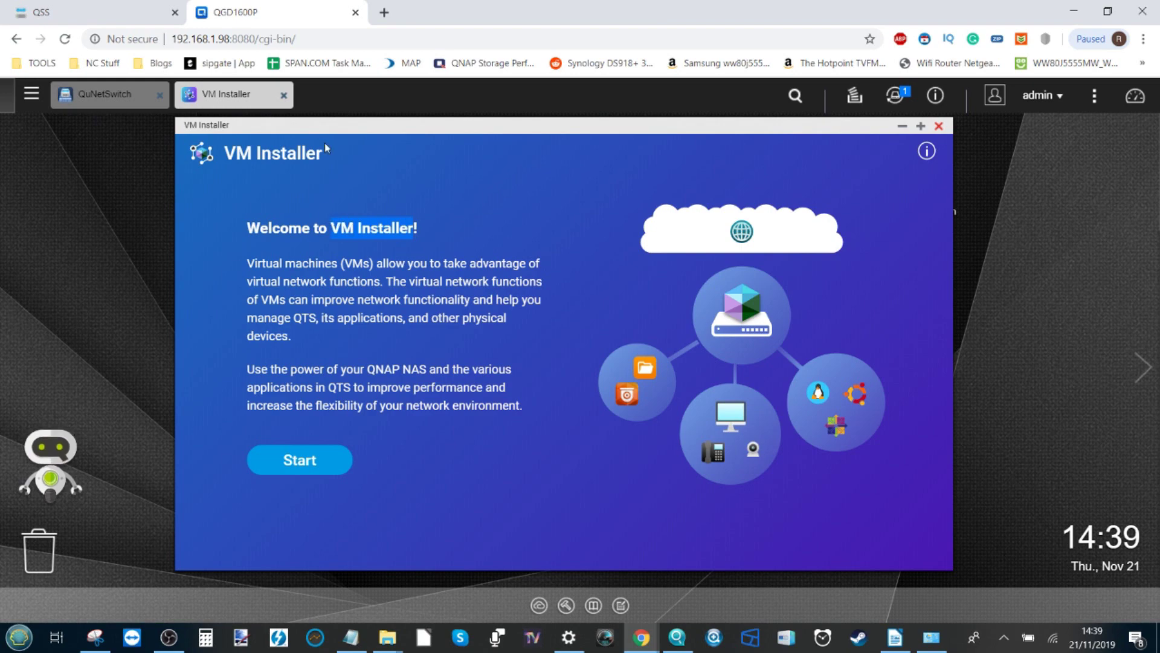
left_click(902, 123)
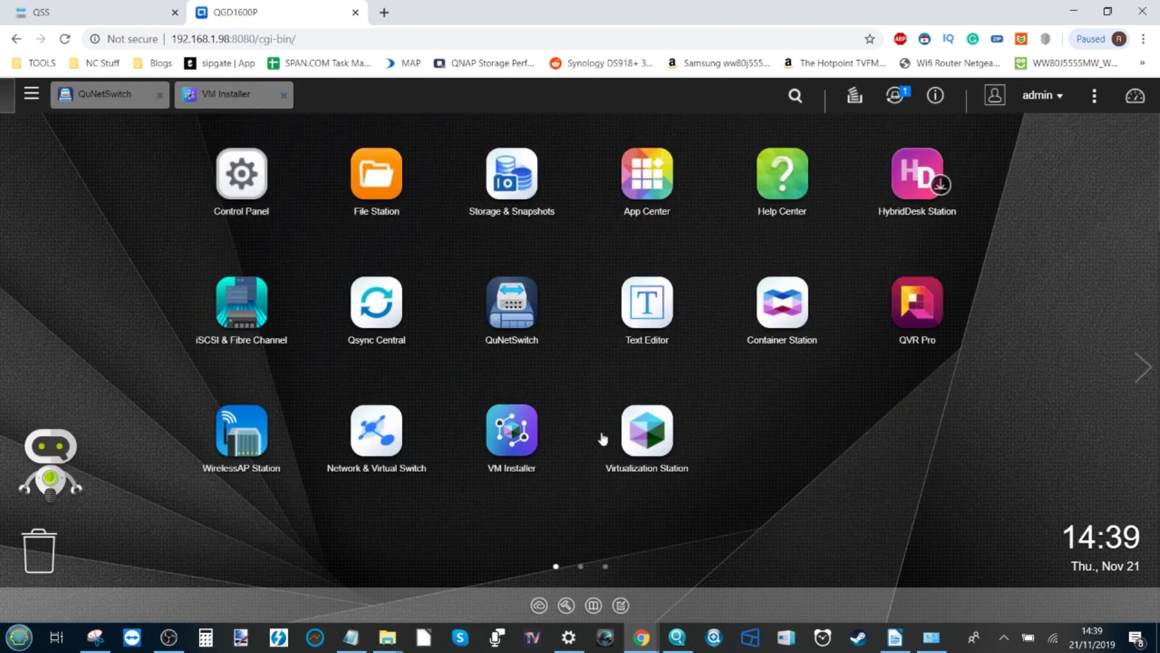
Open Virtualization Station, view the manage VM's console tab, then minimize Virtualization Station.
left_click(632, 423)
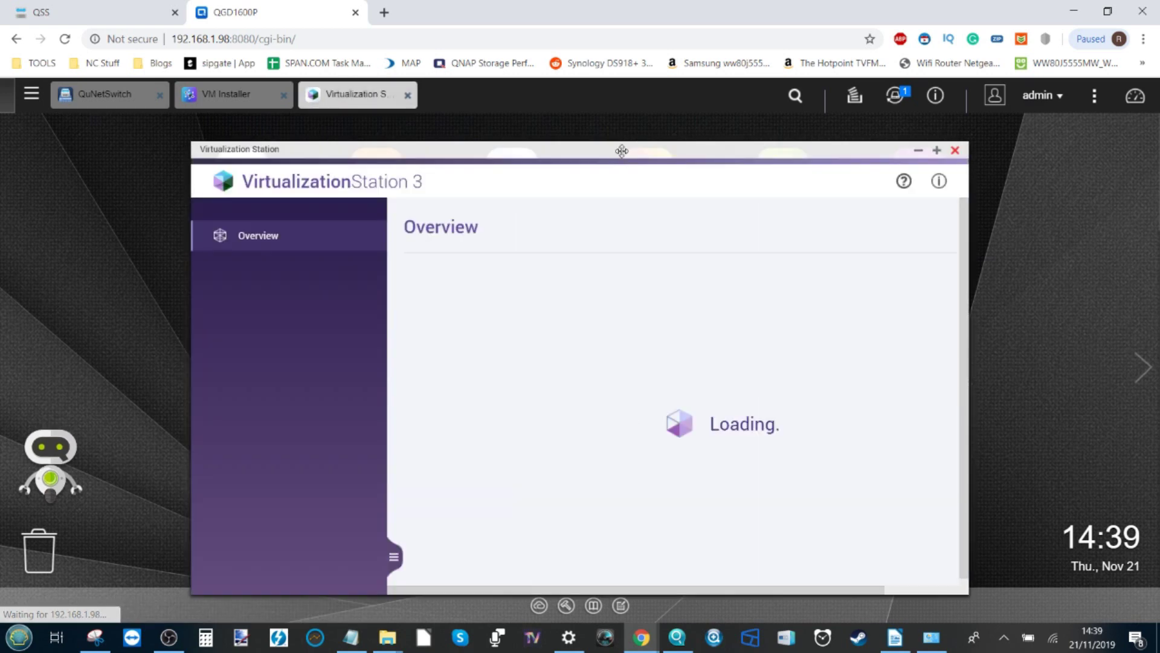
mouse_move(448, 376)
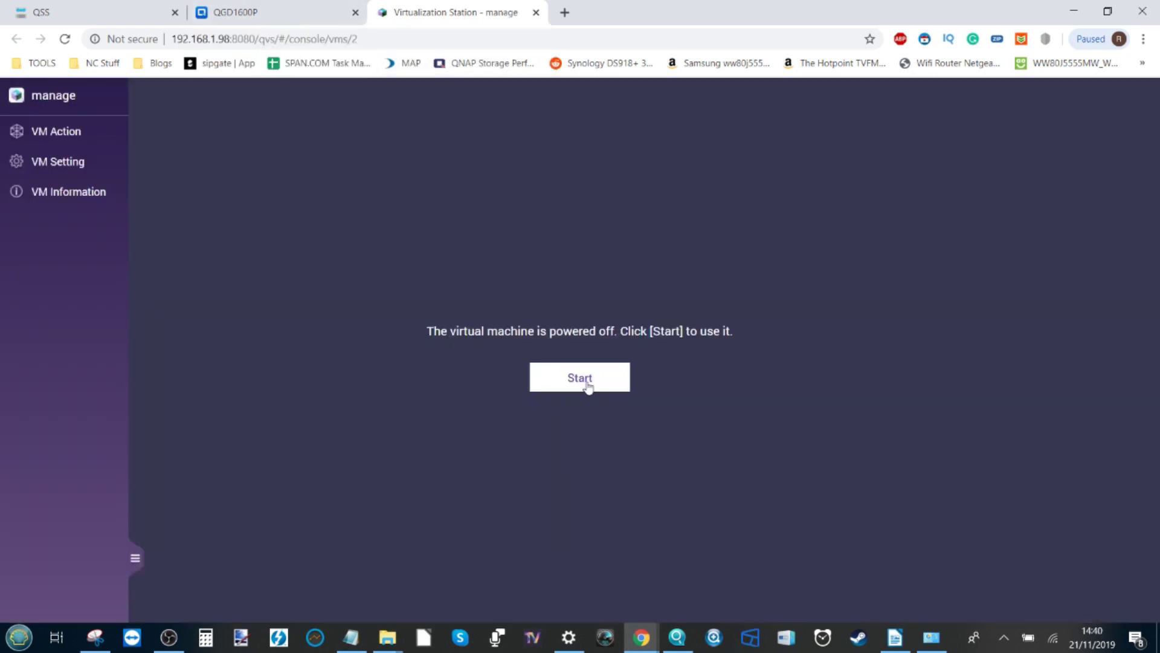
left_click(310, 8)
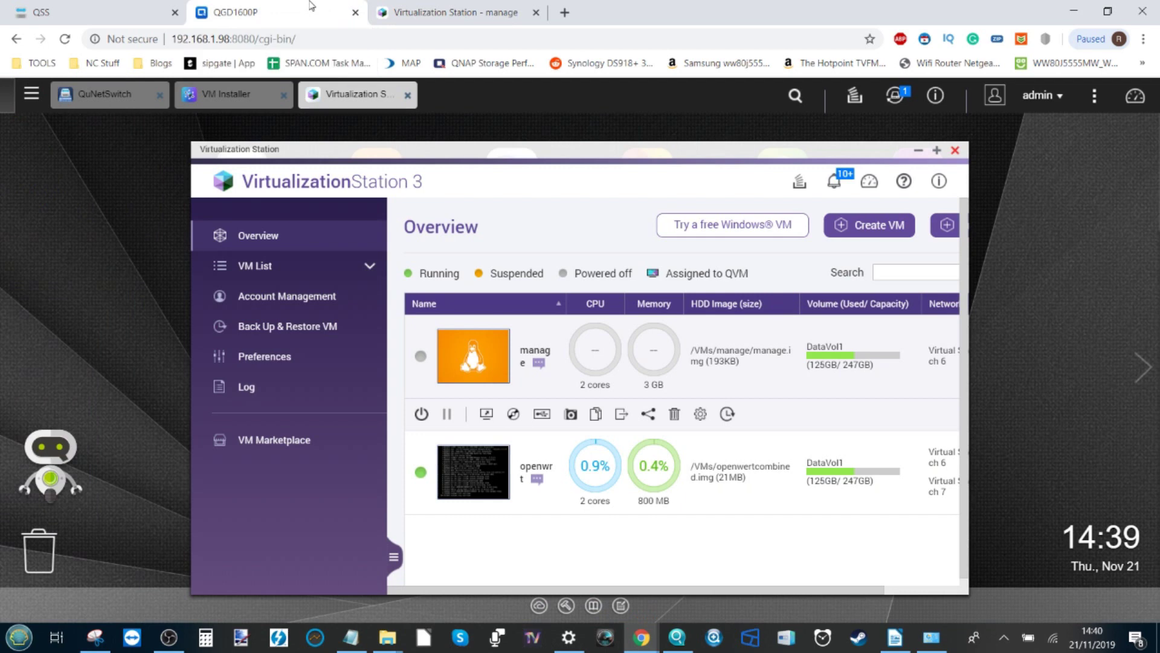
left_click(447, 13)
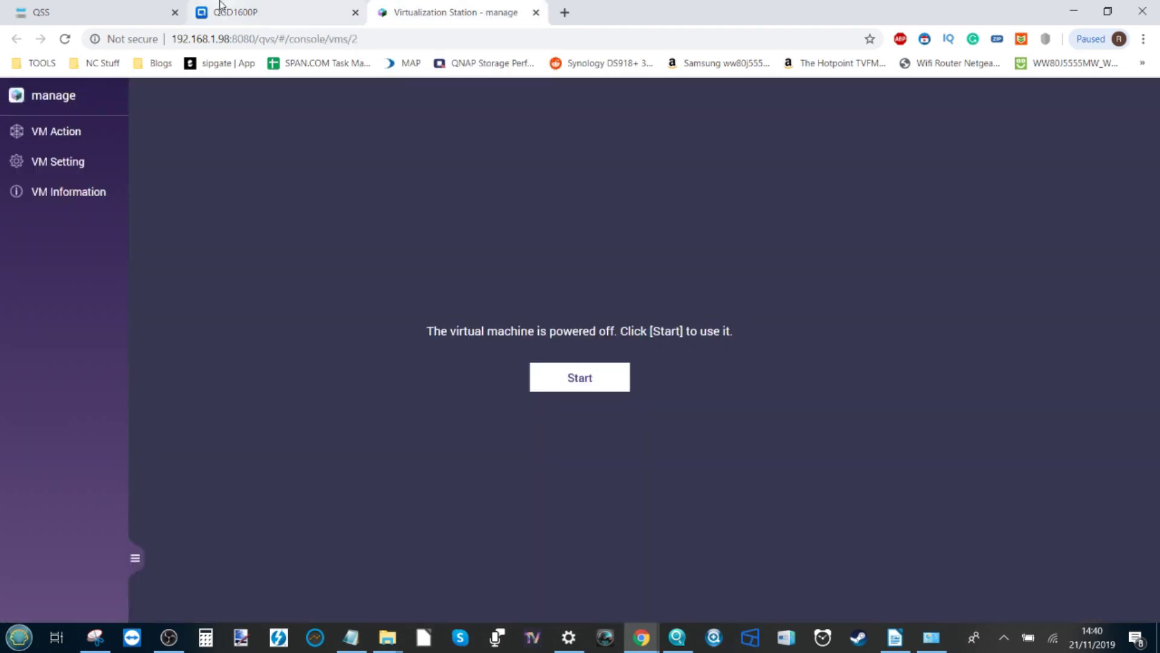
left_click(223, 12)
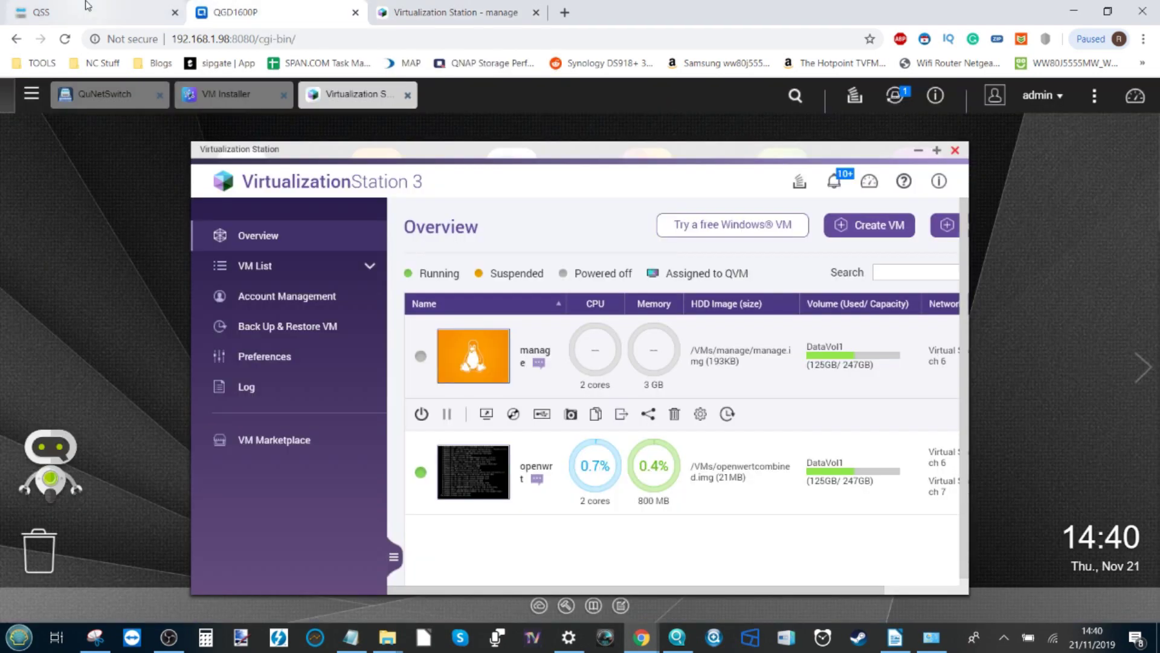
left_click(919, 150)
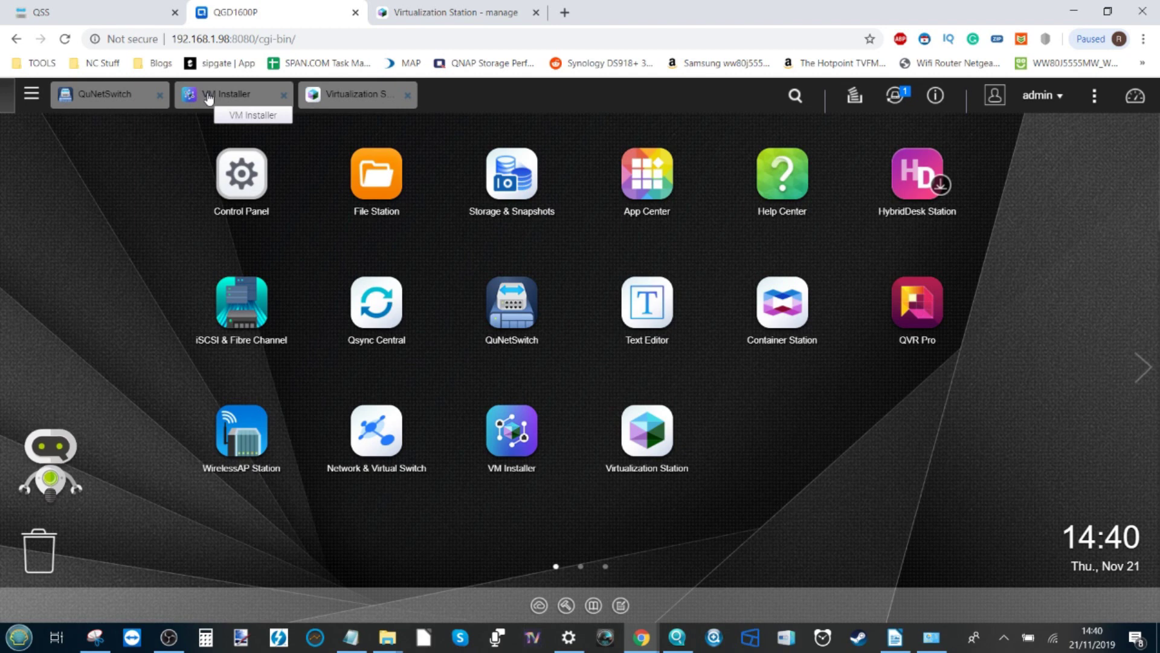
Glance at the QuNetSwitch overview, browse VM Installer's VM types, keeping RouterOS CHR, then close VM Installer.
left_click(510, 302)
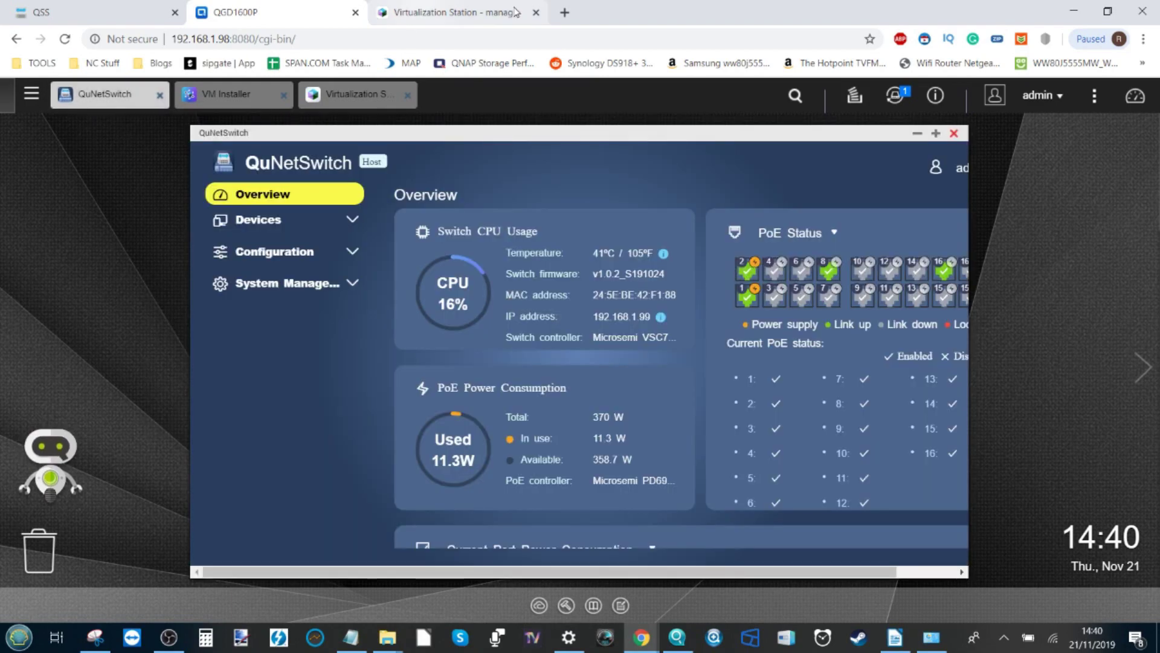
left_click(918, 134)
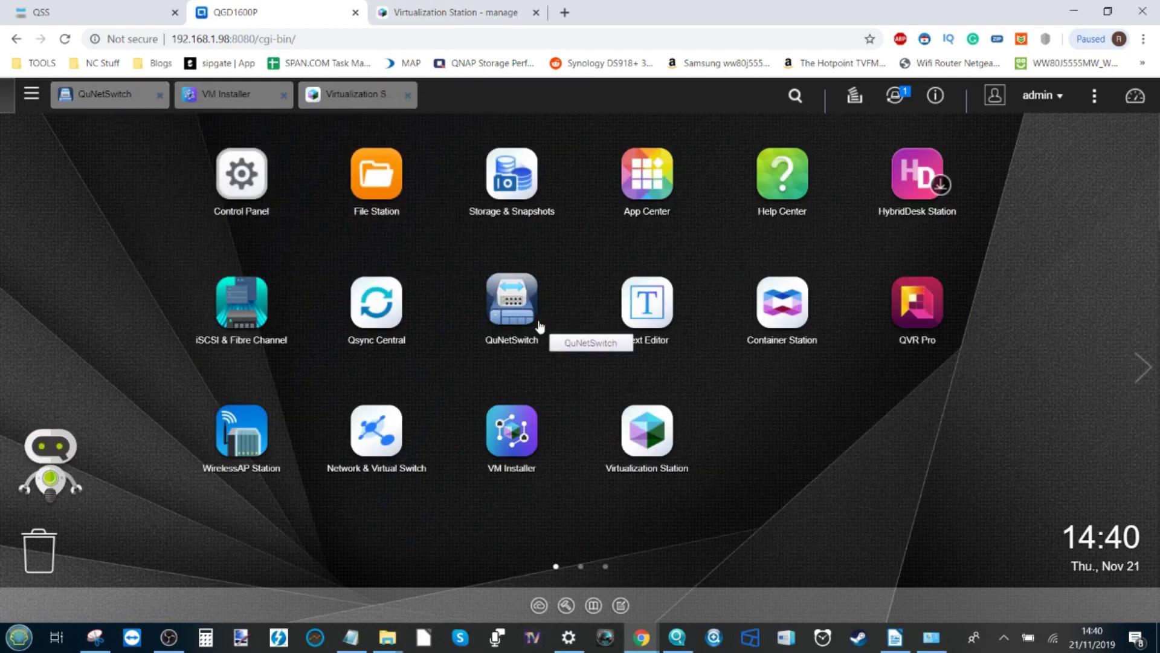
left_click(512, 447)
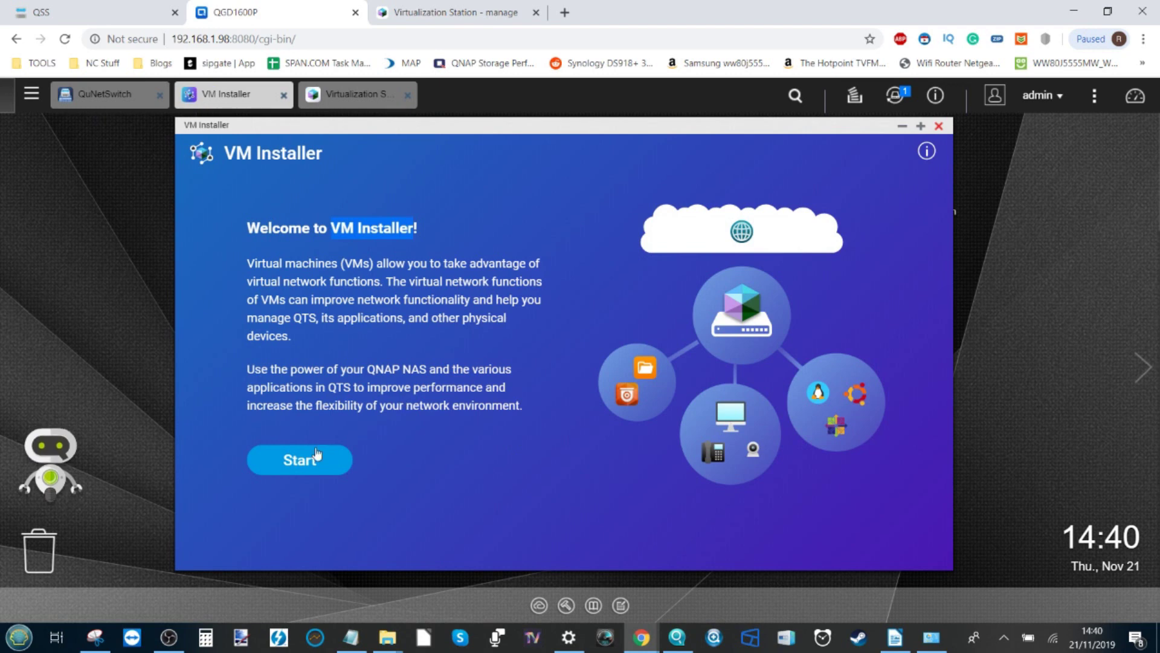
left_click(313, 456)
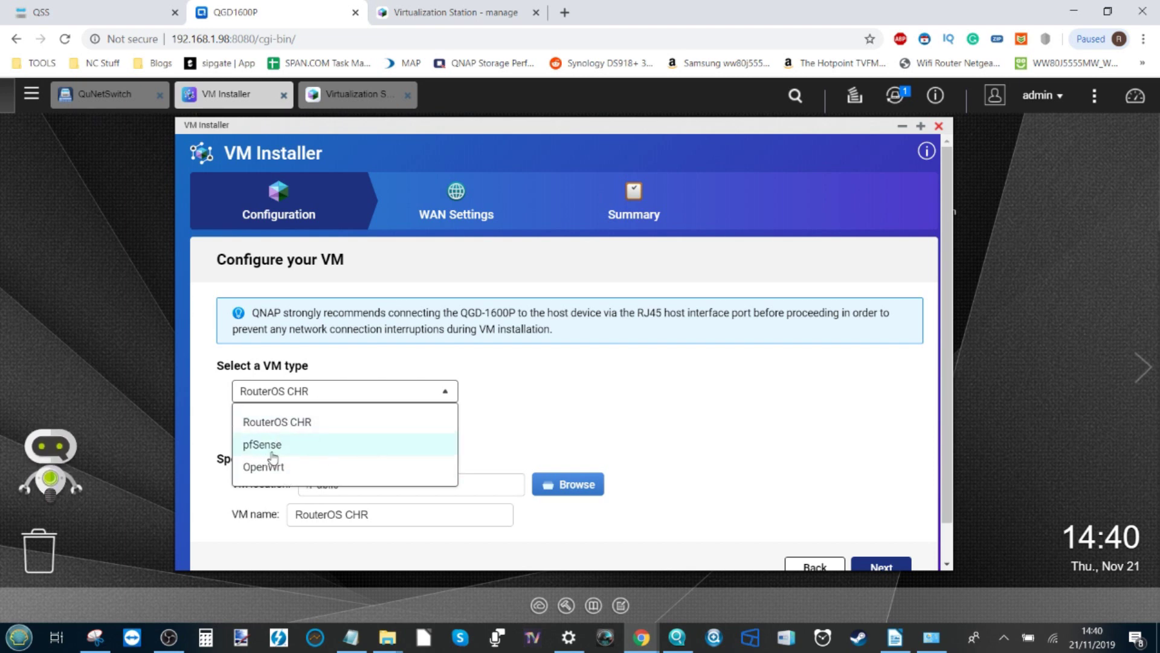
left_click(569, 411)
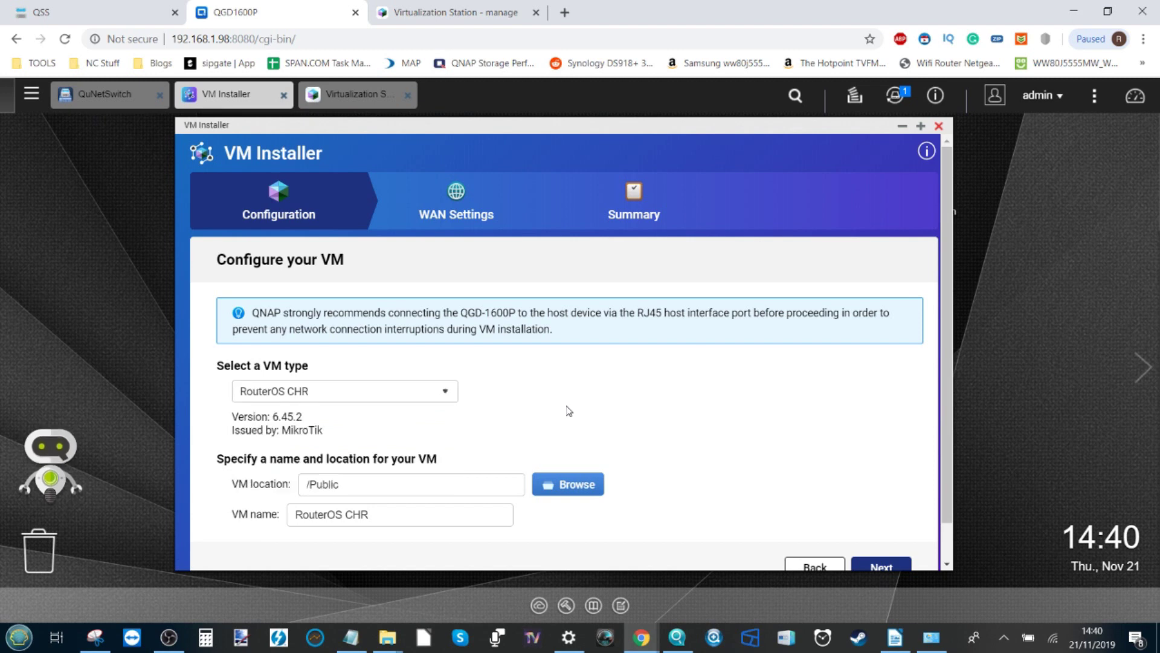
scroll(568, 410, "down", 1)
left_click(378, 353)
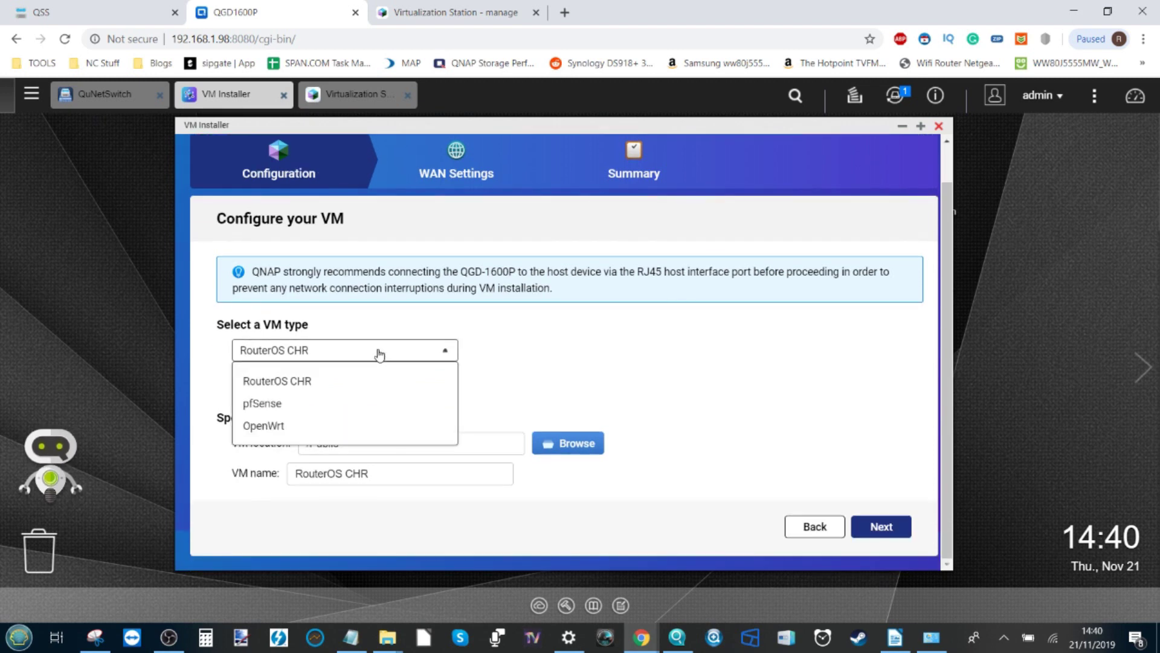
left_click(497, 390)
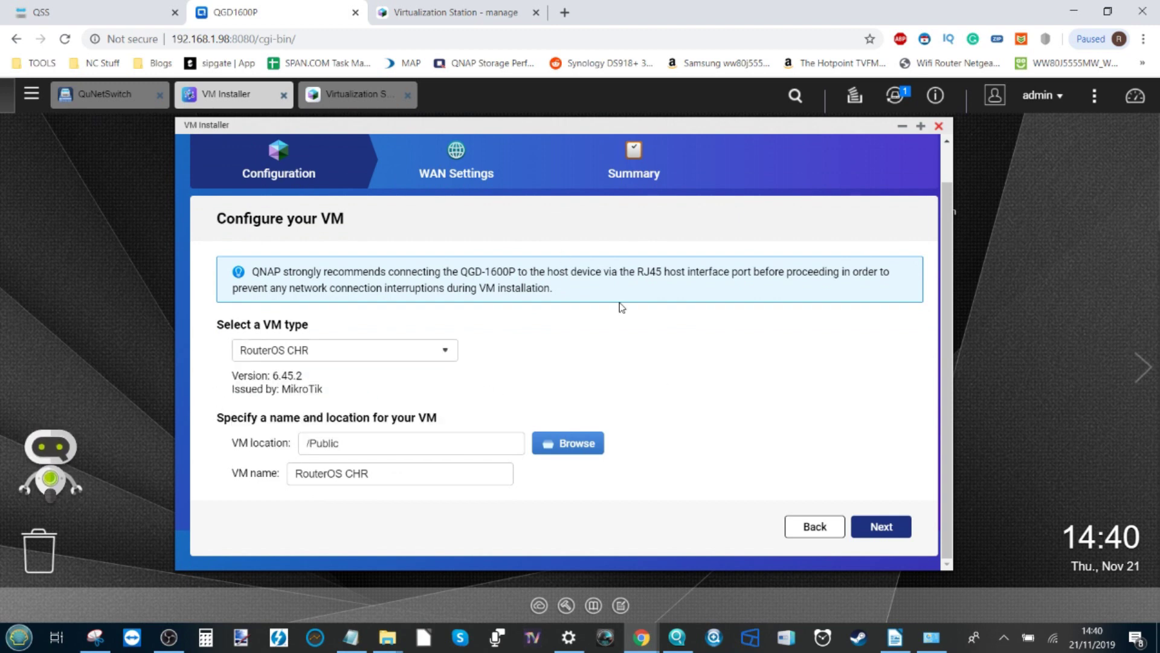
left_click(939, 125)
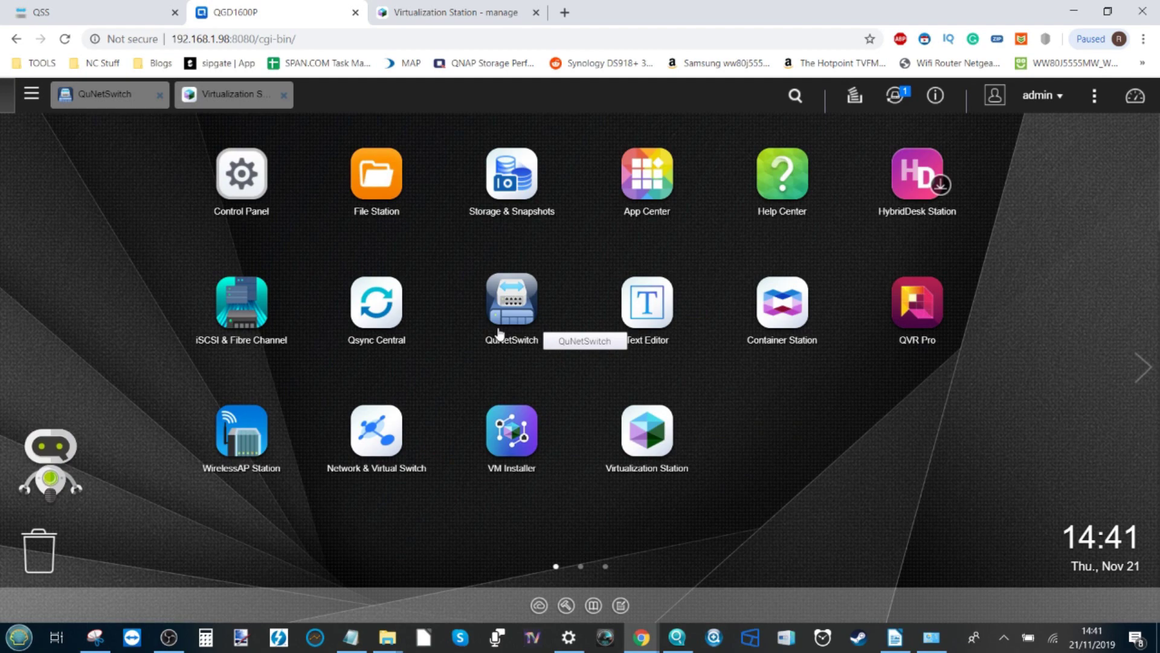
Open QuNetSwitch's Overview, showing CPU near 15% and PoE at 11.2 W of 370 W.
left_click(511, 308)
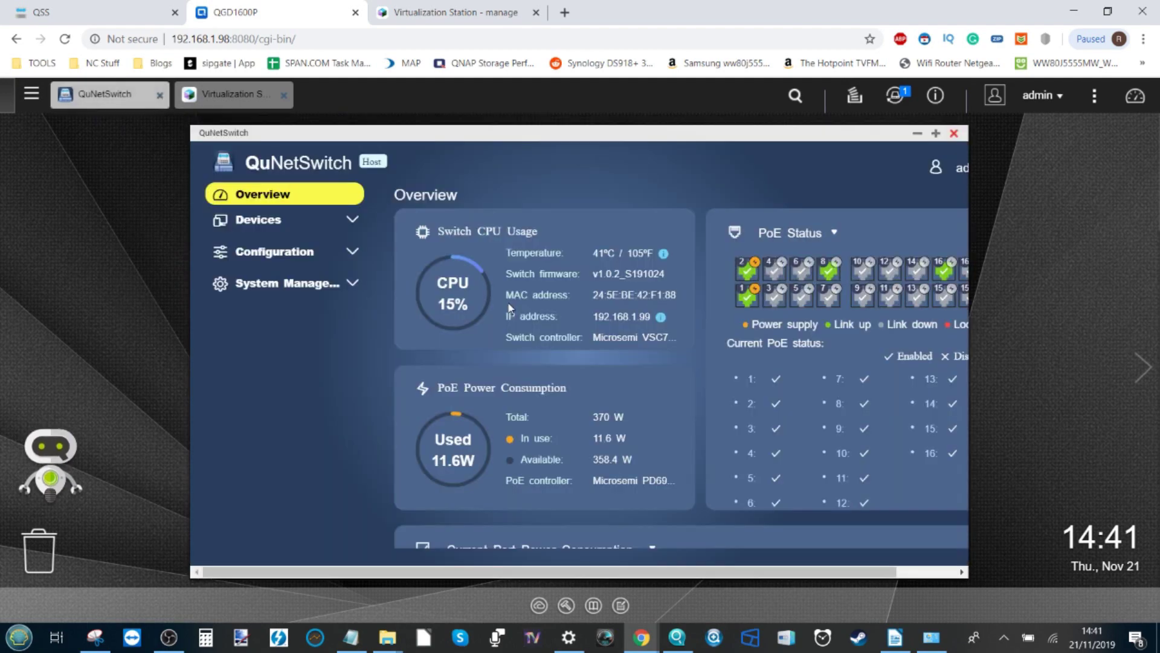
left_click_drag(487, 129, 484, 122)
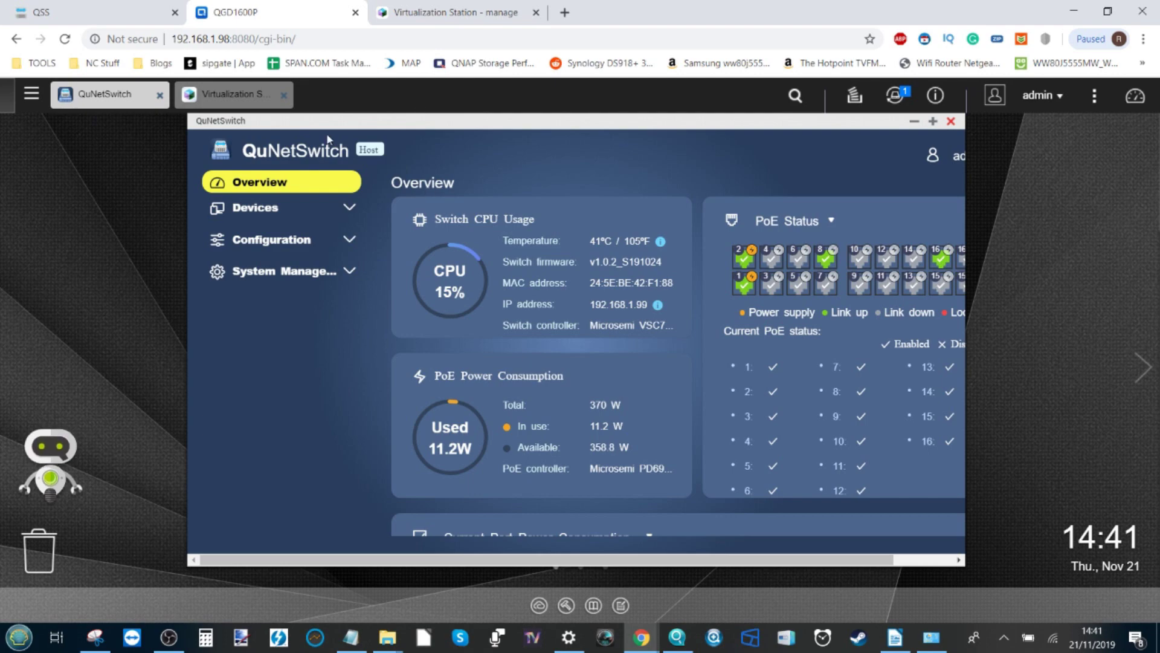
Compare the QSS Management tab with the QTS tab, selecting the end of the QTS address.
left_click(97, 12)
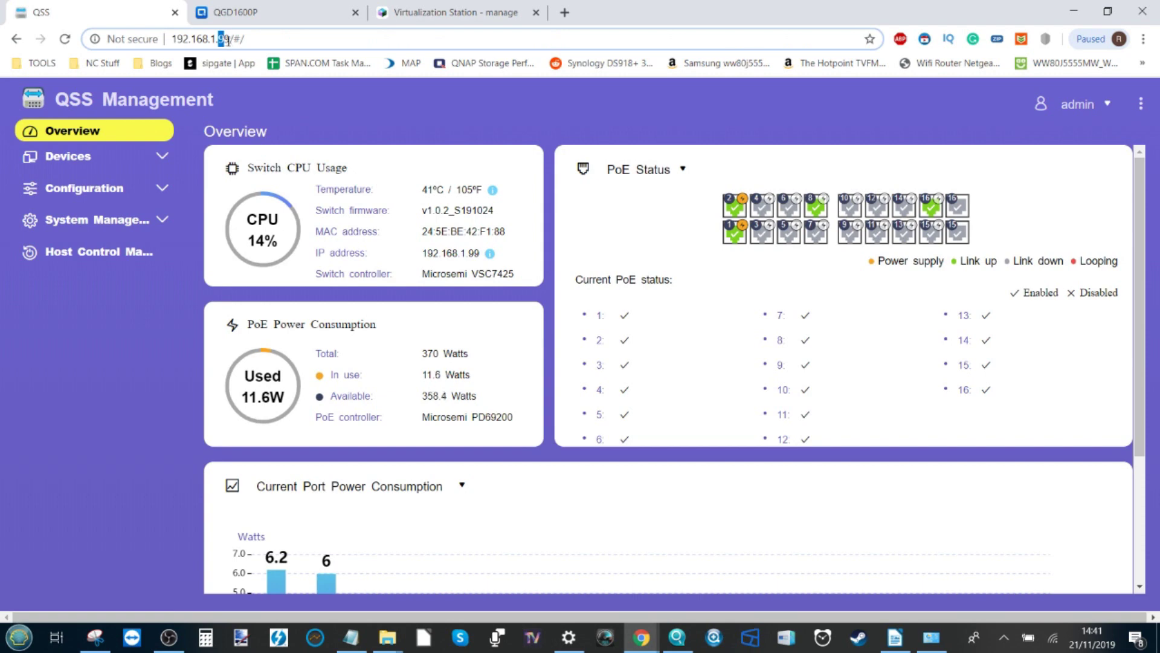
left_click(236, 13)
left_click(92, 8)
left_click(233, 13)
double_click(225, 40)
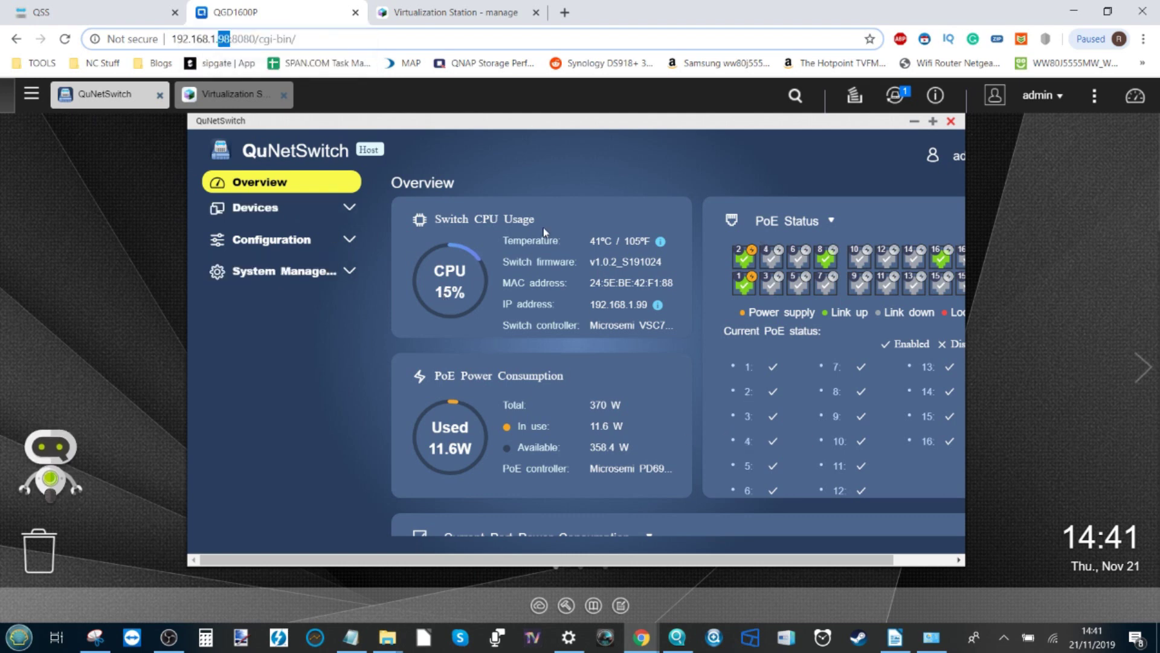
scroll(526, 133, "right", 2)
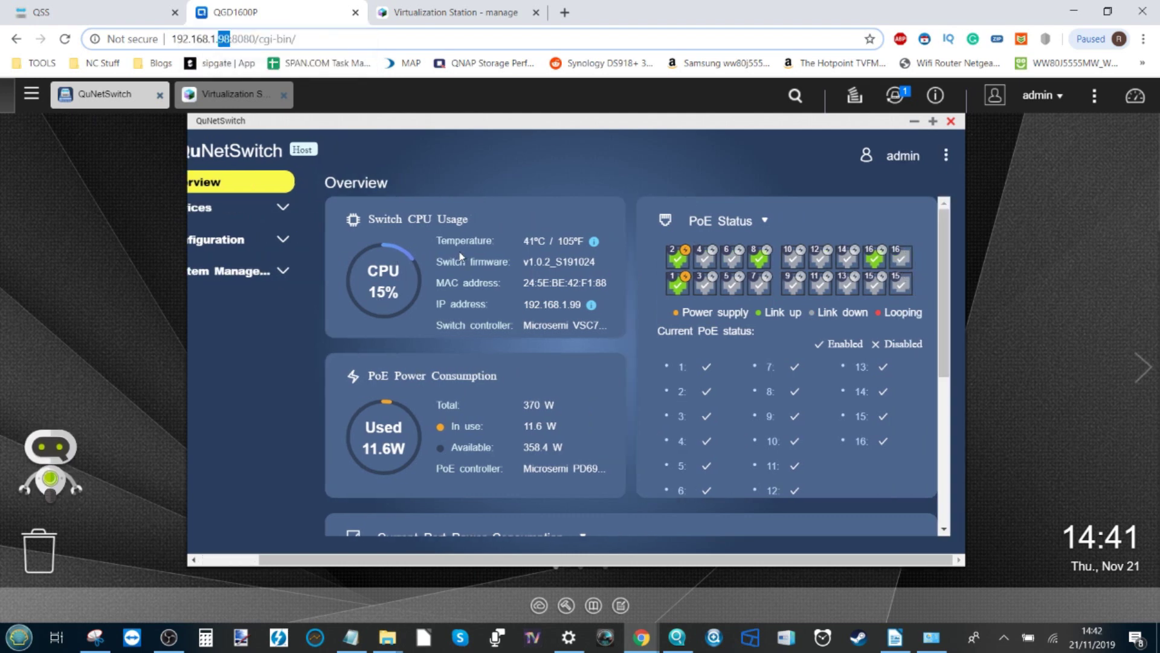
Maximize the QuNetSwitch window, checking the QSS Management page alongside it.
left_click(933, 121)
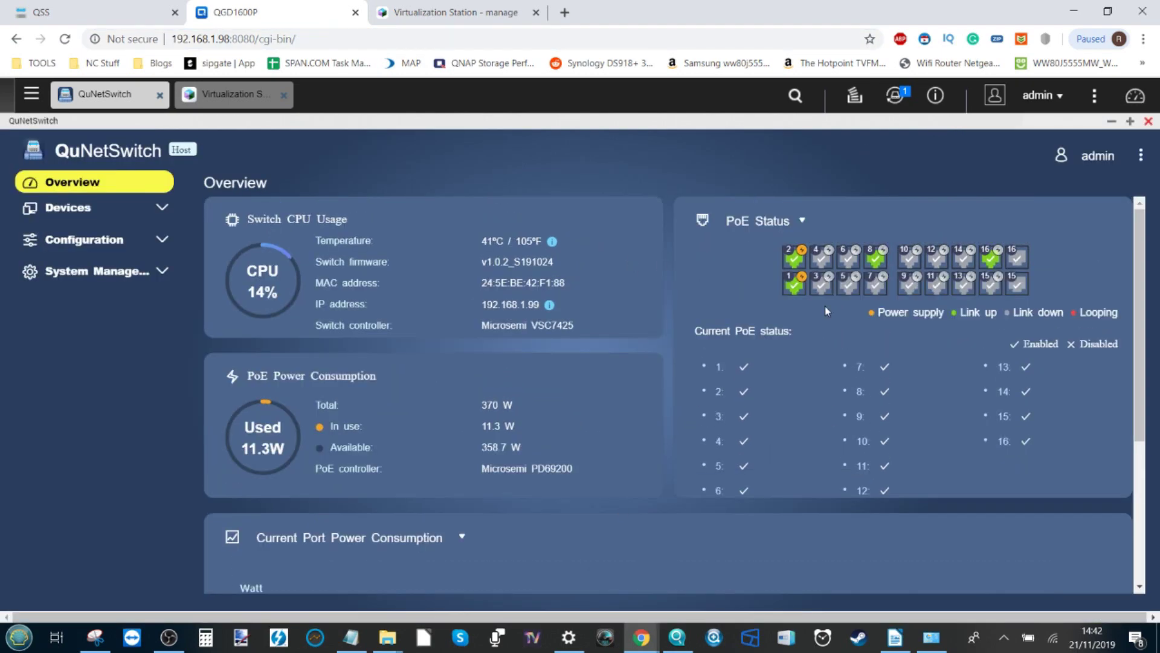
left_click(127, 7)
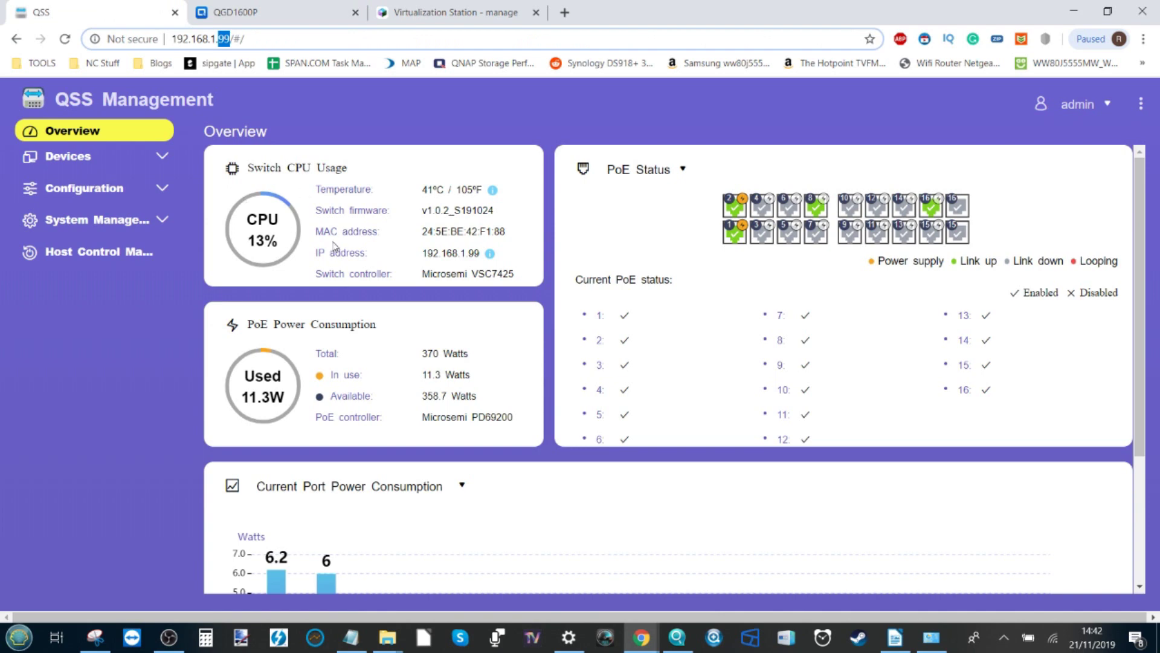
left_click(247, 3)
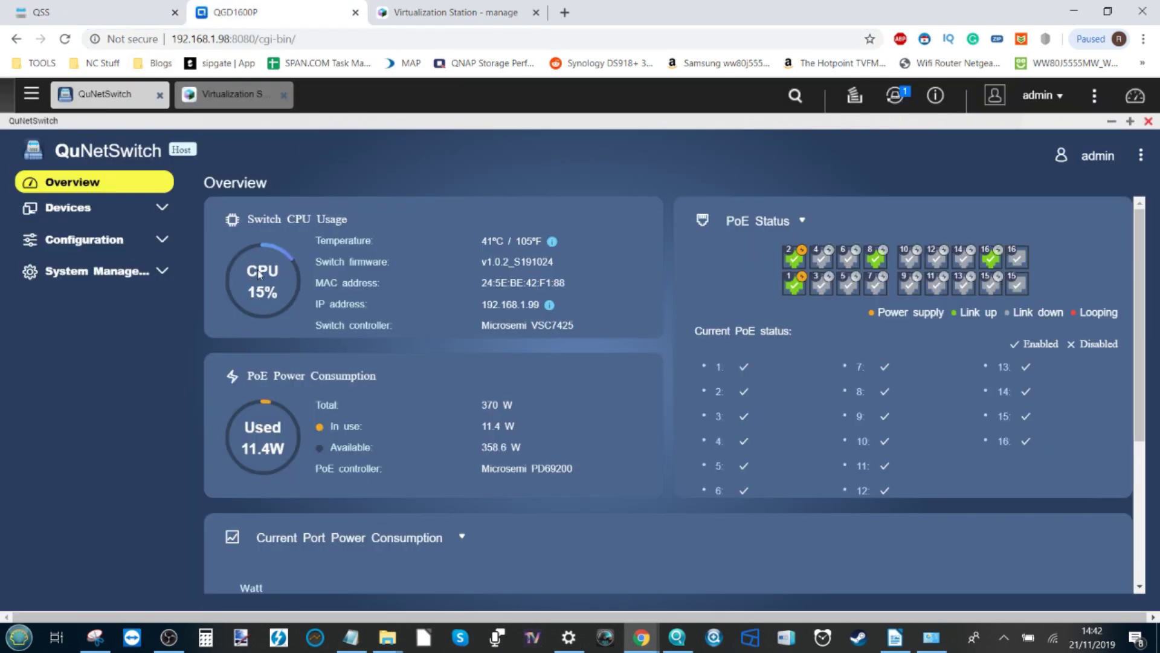
left_click(97, 12)
Back in QuNetSwitch, expand System Management to list System Information, Settings and Logs.
left_click(249, 5)
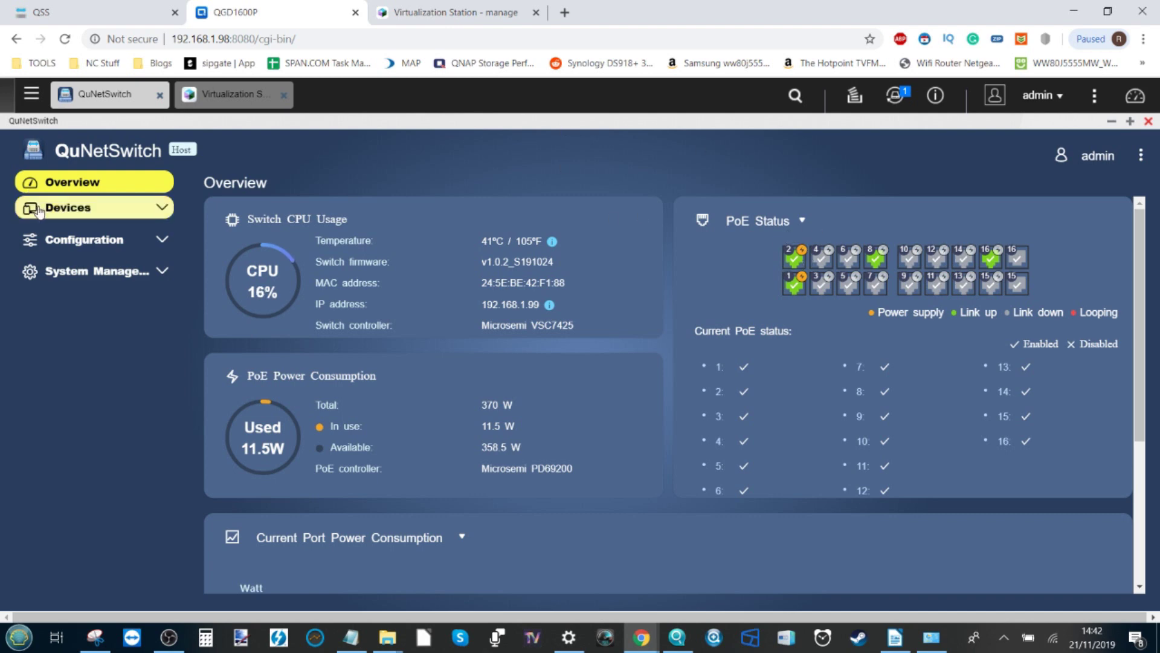
left_click(103, 208)
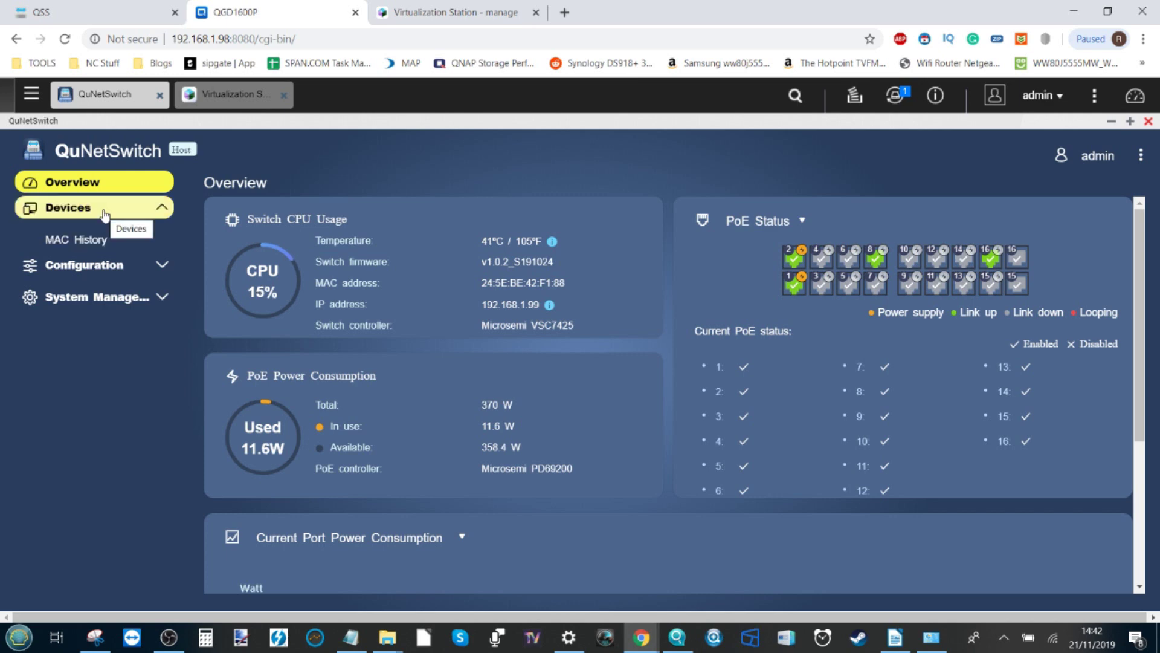
left_click(98, 266)
left_click(98, 272)
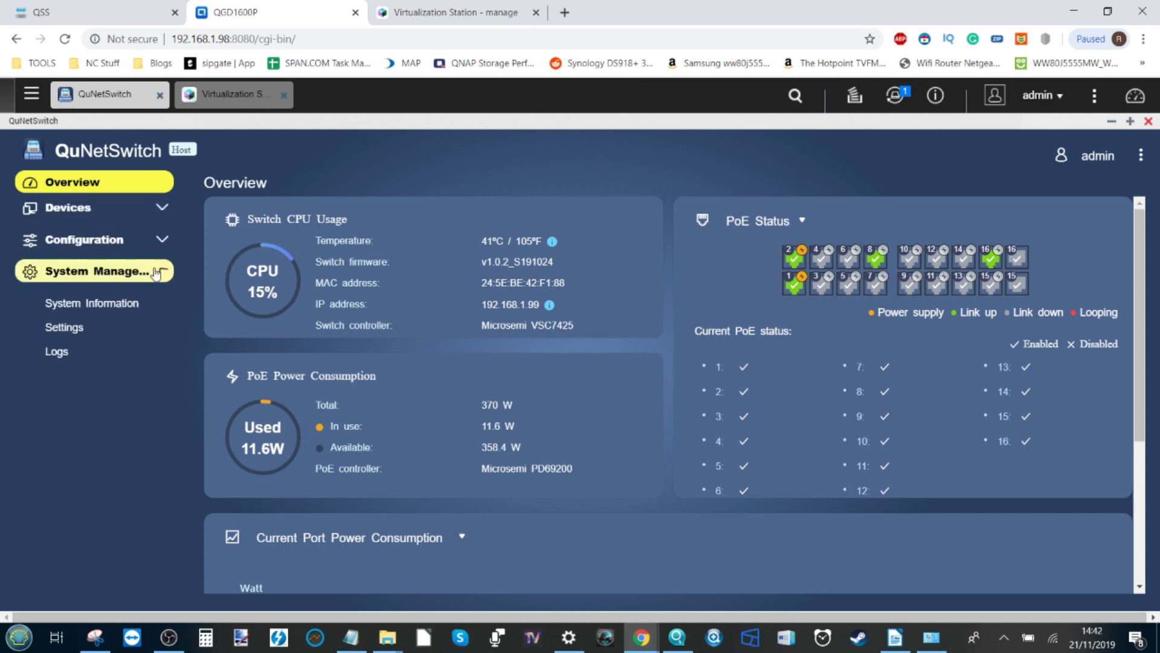
Check Port 1's 6.1 W bar on the port power chart, then switch to QSS Management.
scroll(483, 401, "down", 4)
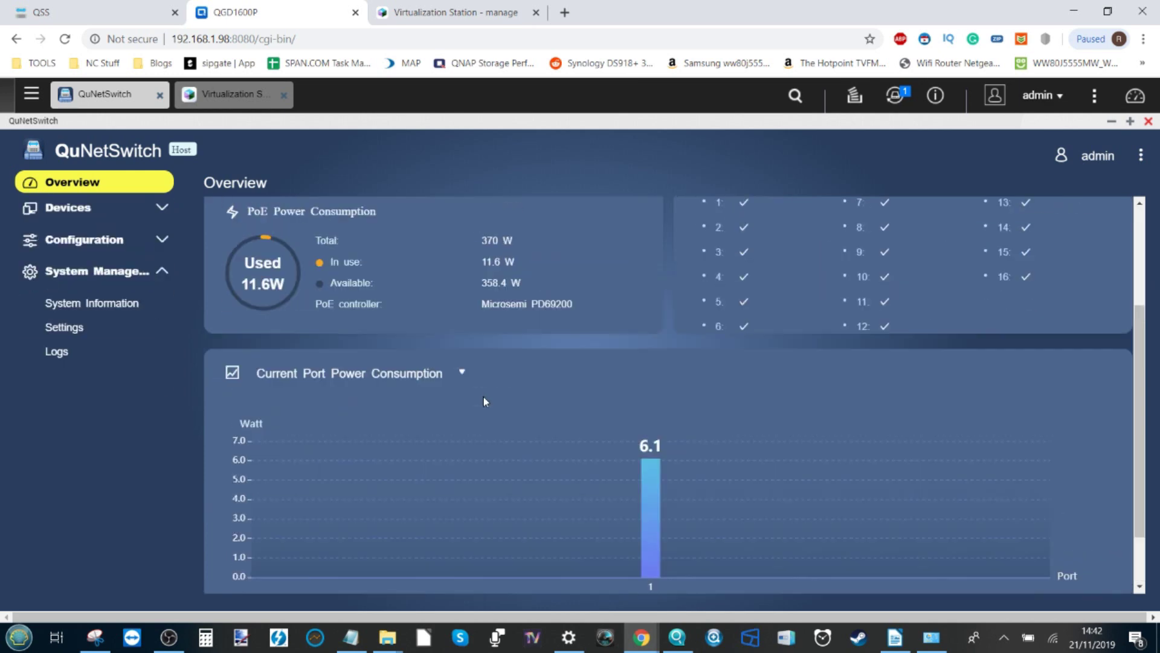
mouse_move(594, 402)
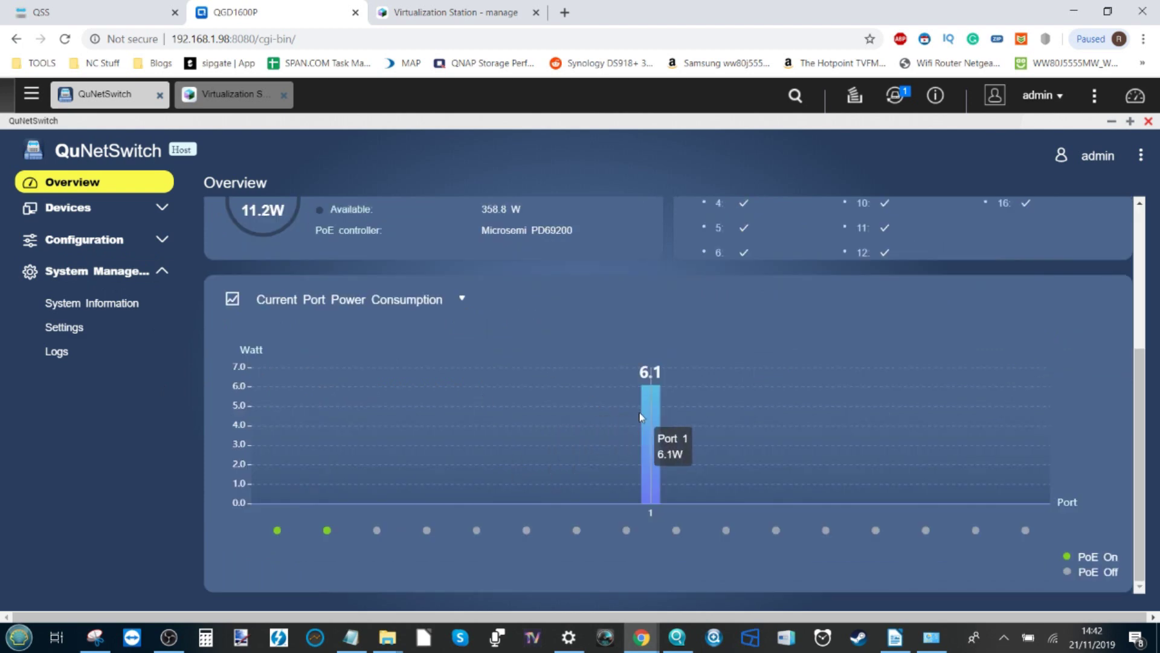
scroll(642, 415, "up", 4)
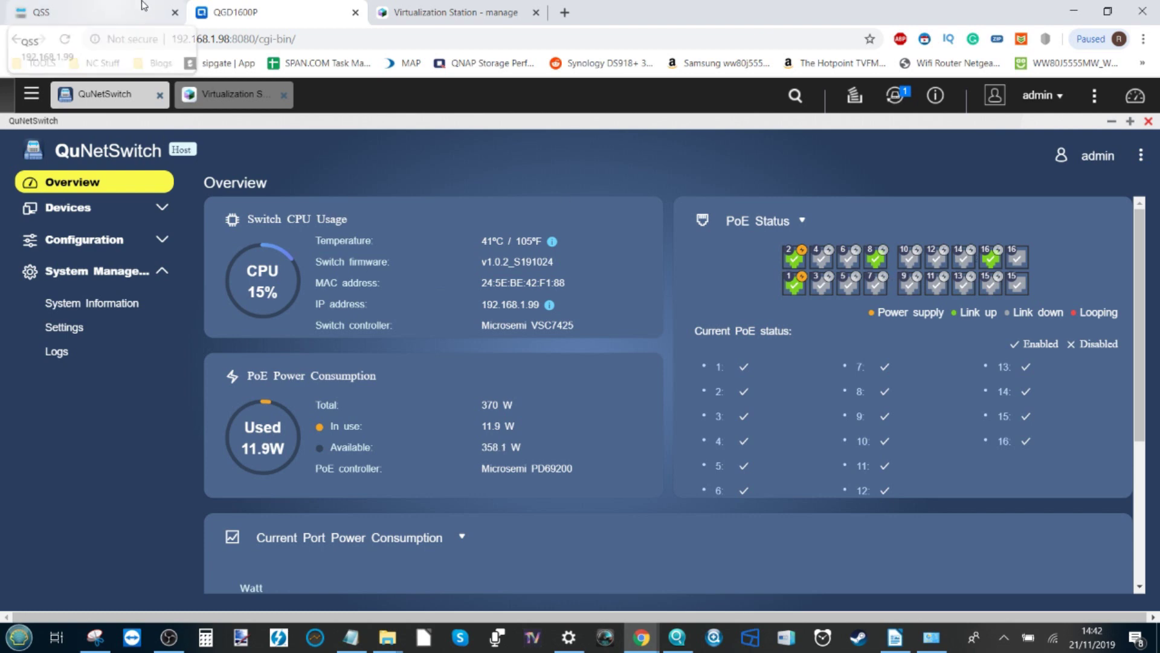
left_click(100, 8)
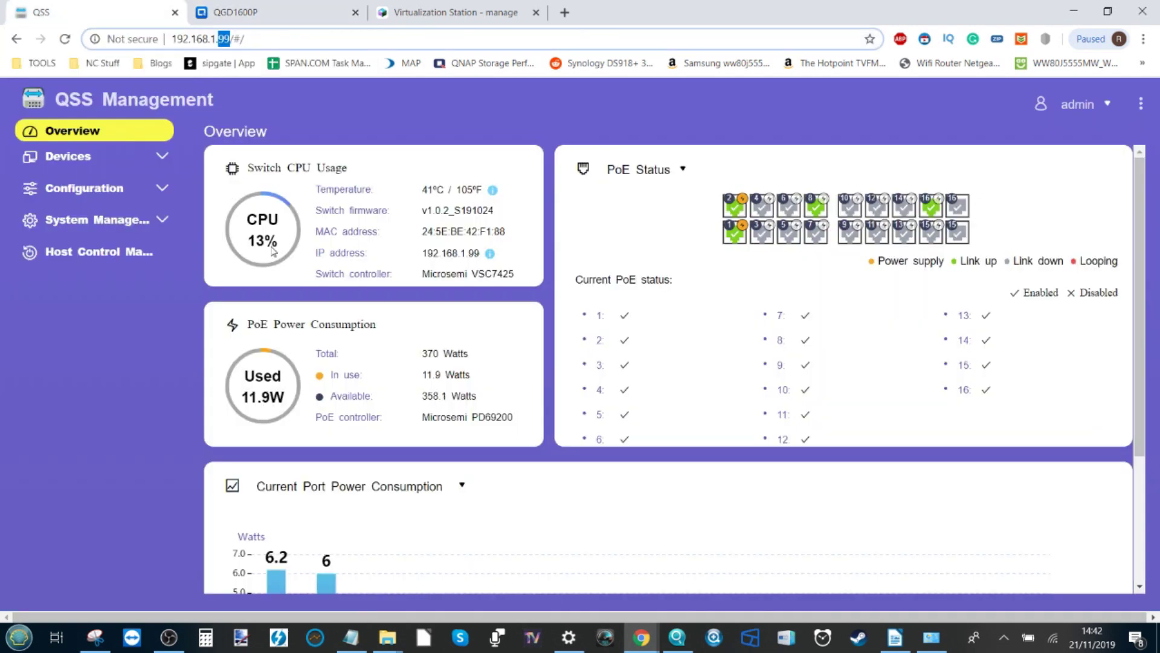
Expand Configuration in the QSS sidebar and open Link Aggregation, showing no trunking groups.
scroll(483, 187, "down", 3)
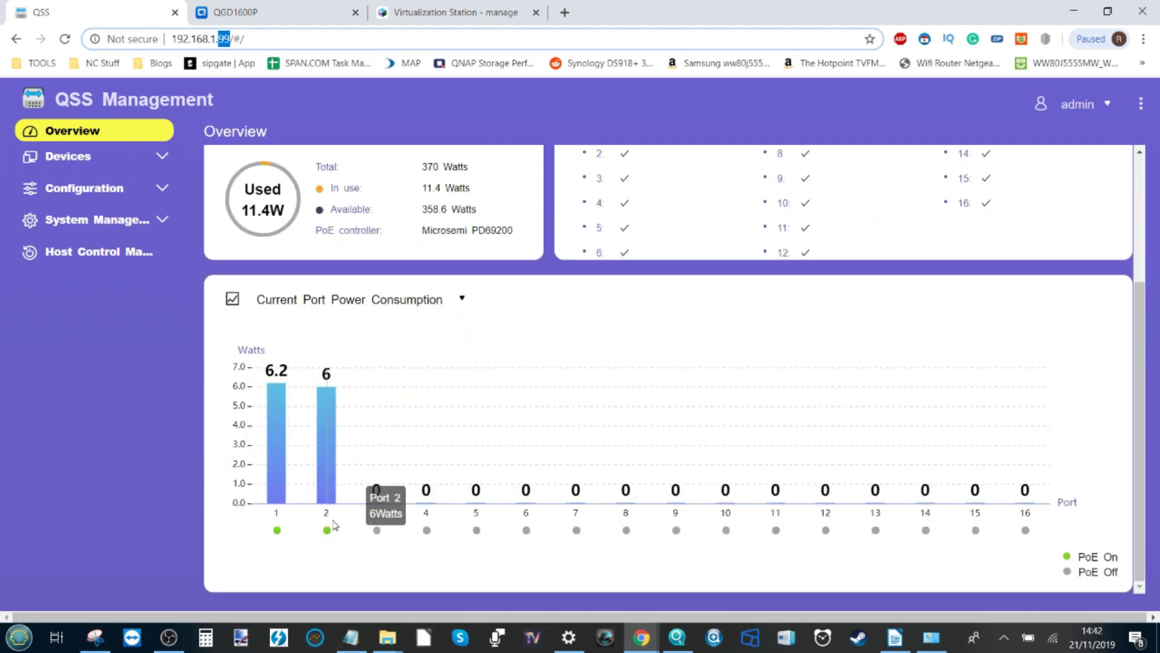
left_click(163, 157)
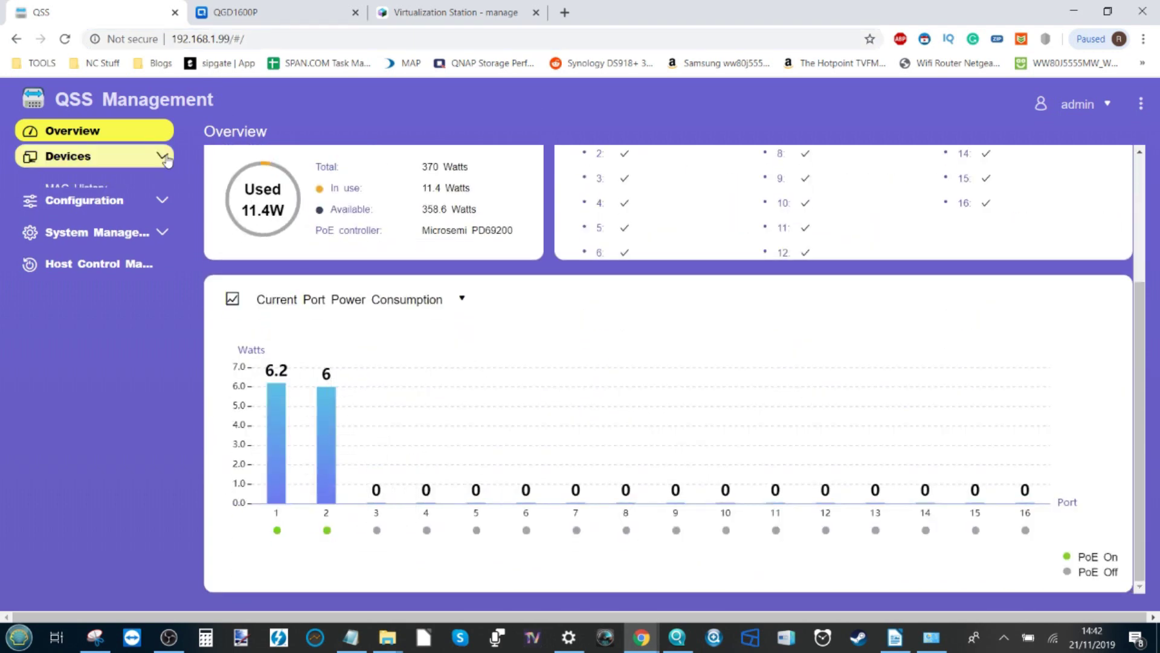
left_click(104, 158)
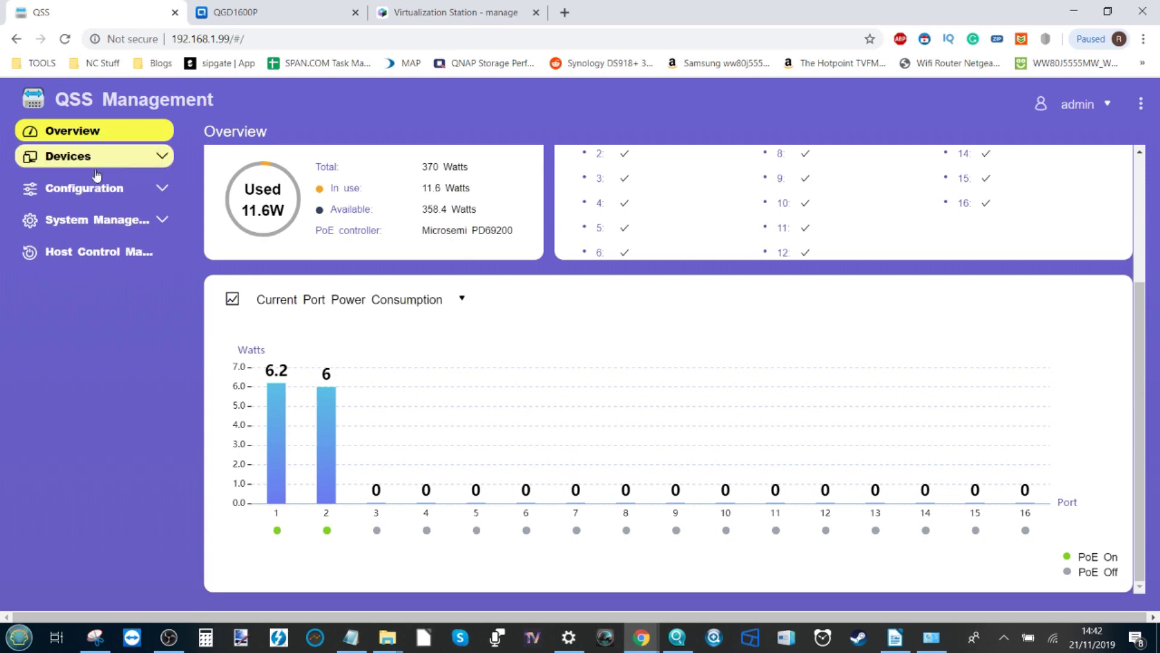
left_click(97, 188)
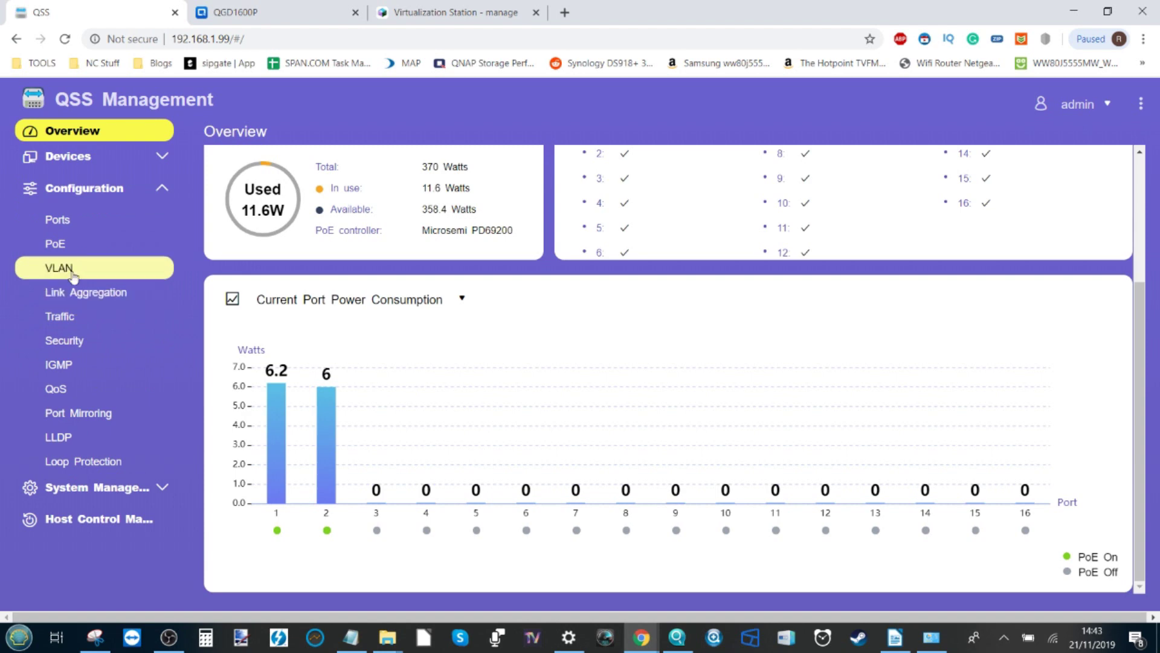
left_click(125, 294)
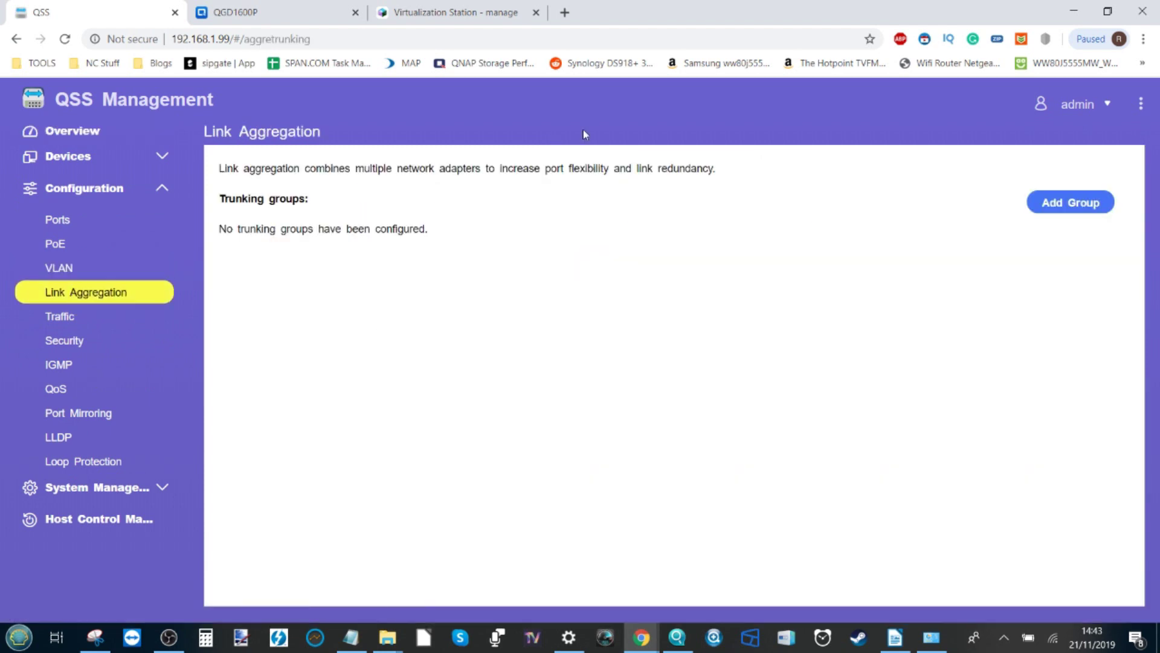
Add and save static trunking group 1 on ports 14 and 16, then return to QuNetSwitch.
left_click(1079, 204)
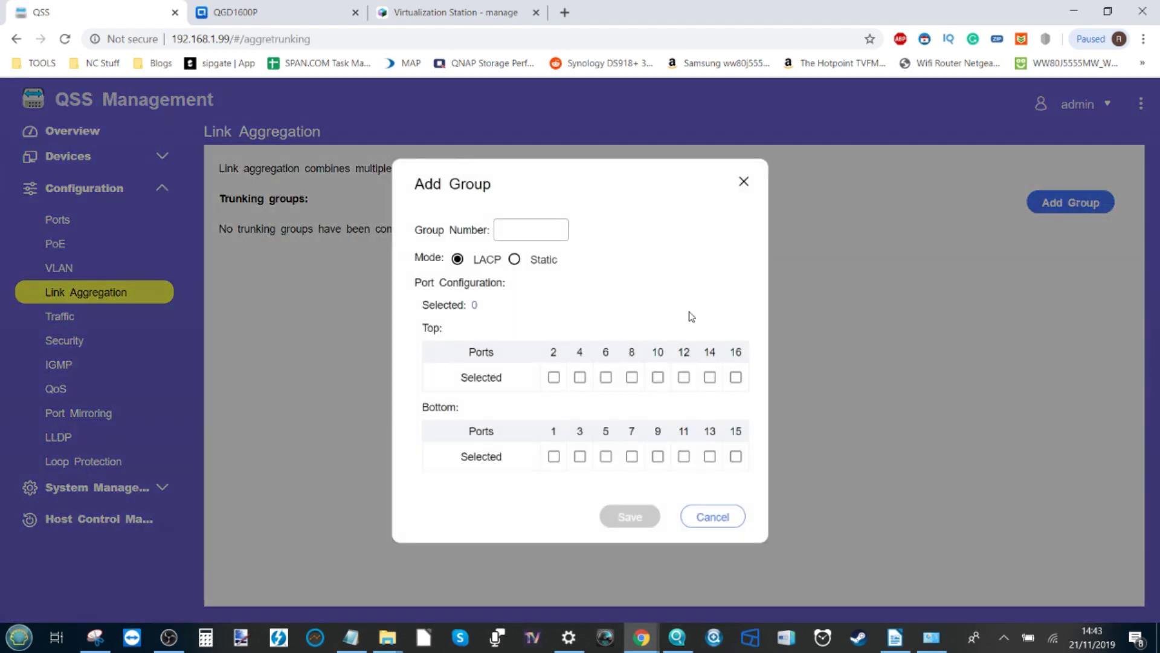
left_click(709, 377)
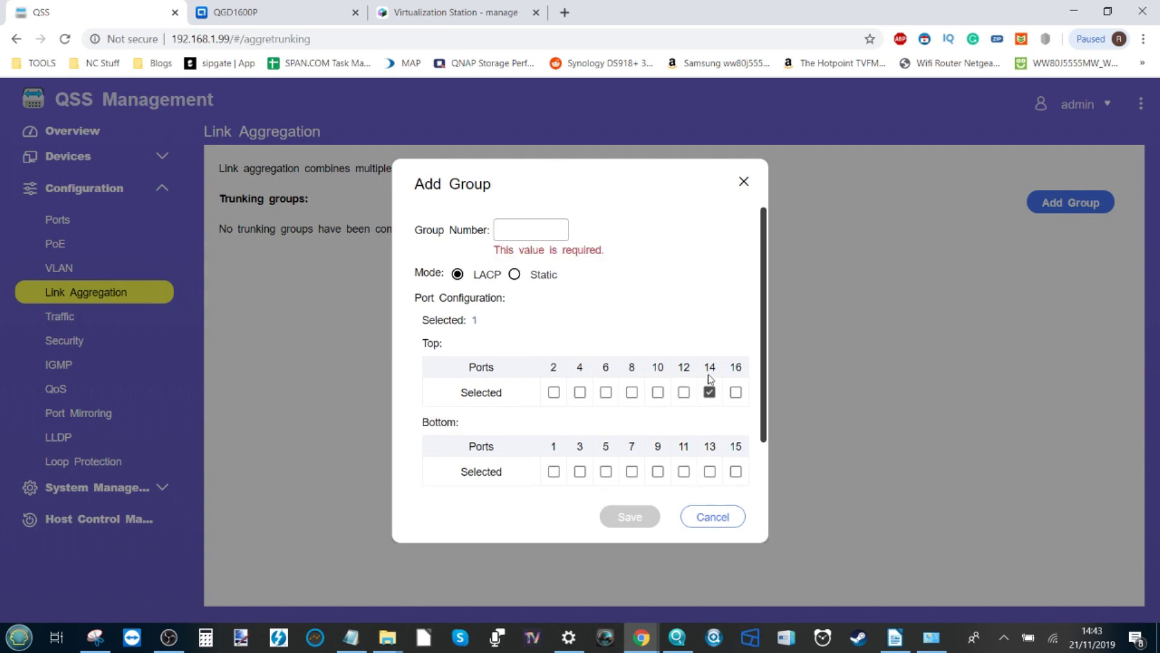
left_click(734, 392)
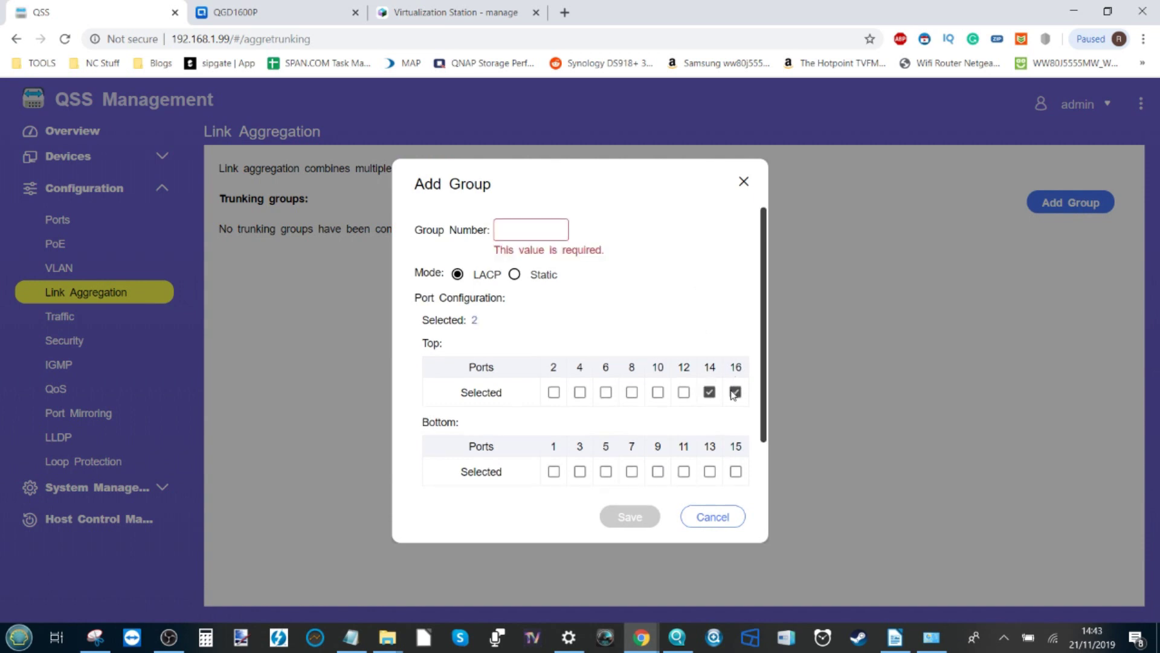
left_click(516, 222)
type("1")
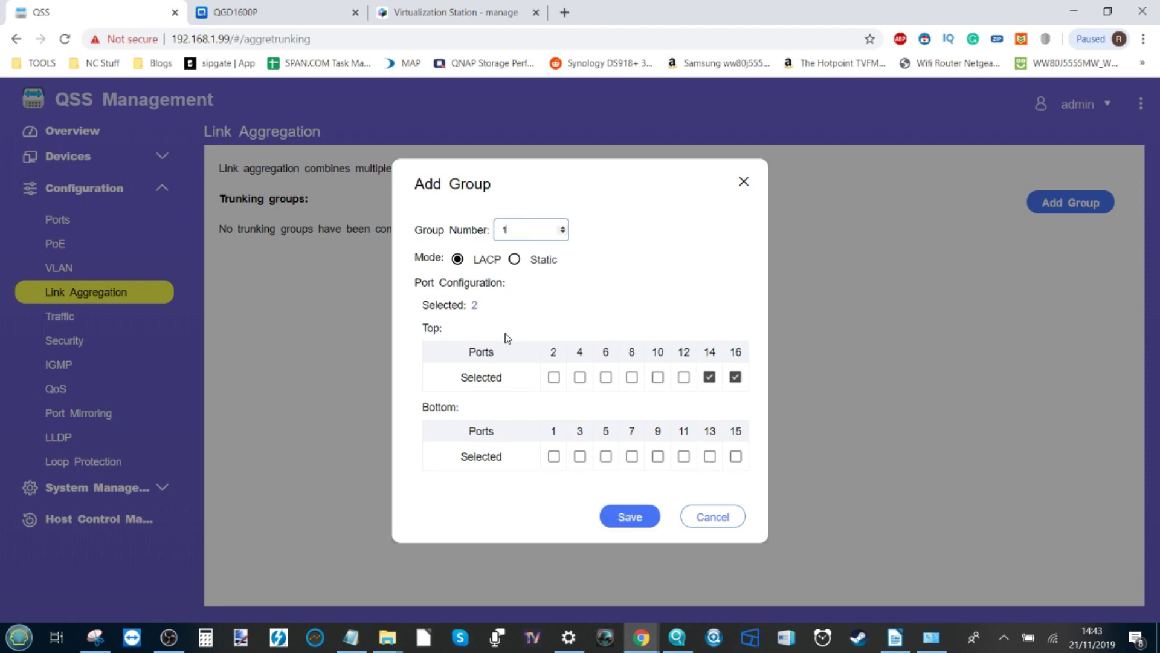
left_click(513, 260)
left_click(630, 517)
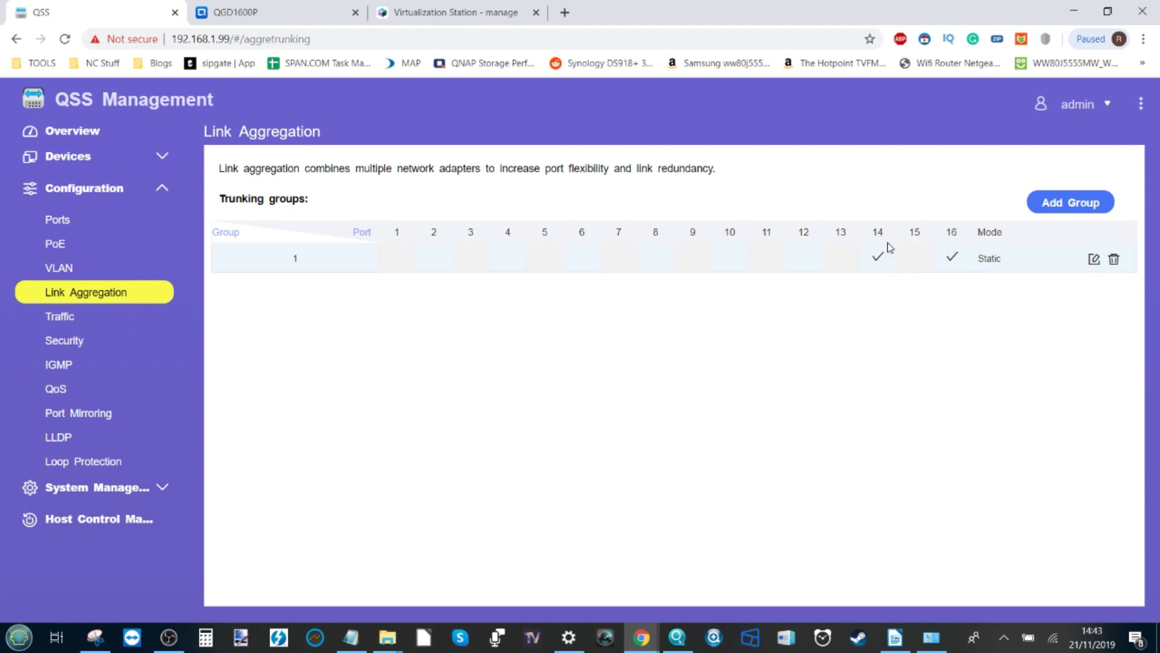
left_click(297, 6)
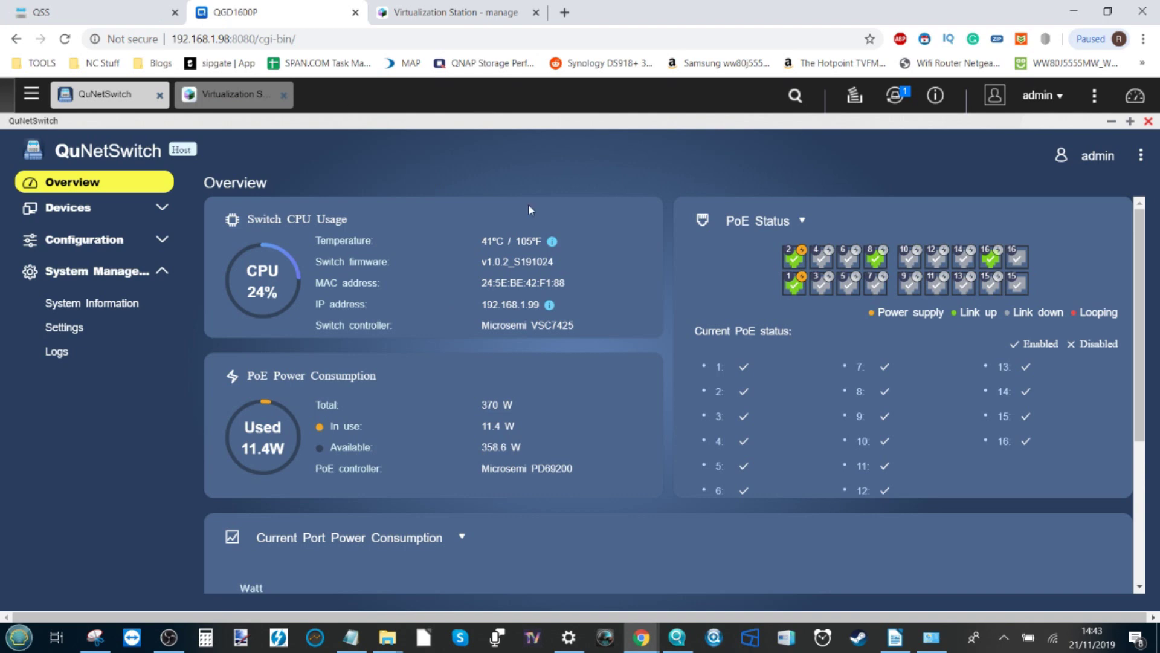
Launch Network & Virtual Switch from the app list, review the switch Interfaces, then close it.
left_click(31, 94)
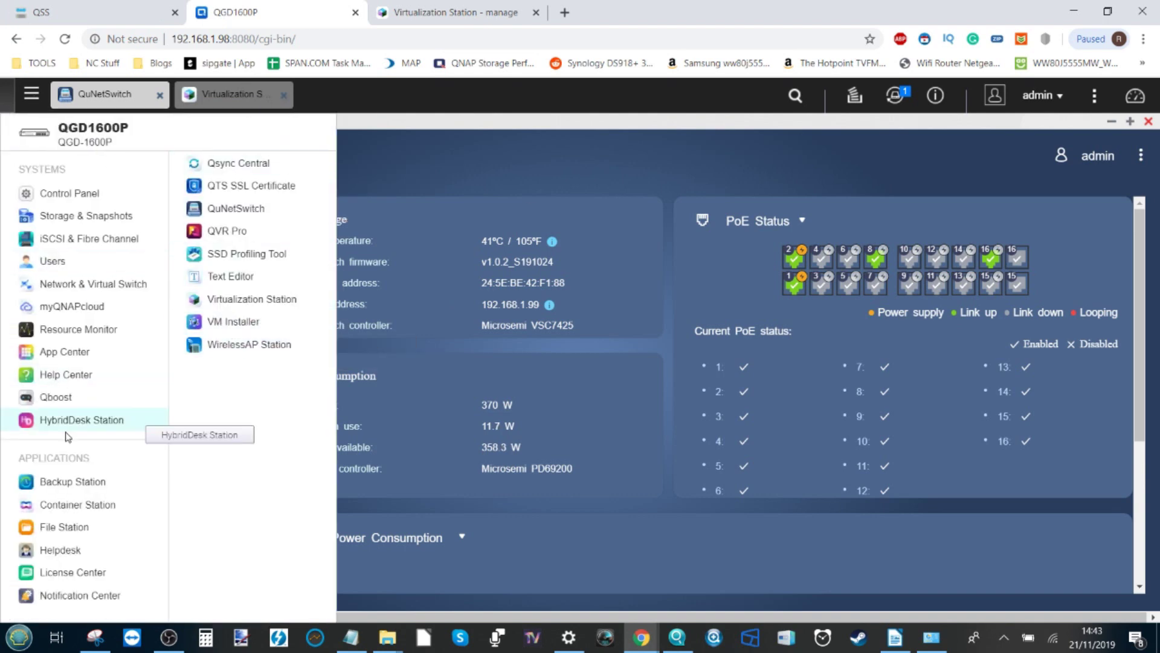
left_click(83, 281)
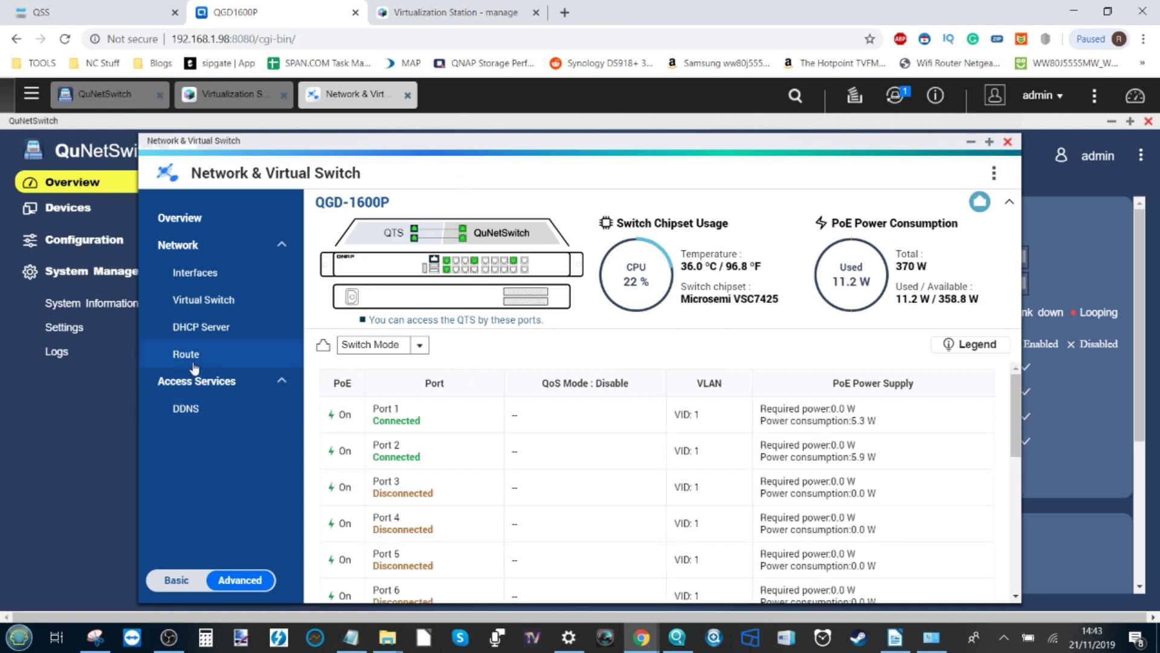
left_click(220, 275)
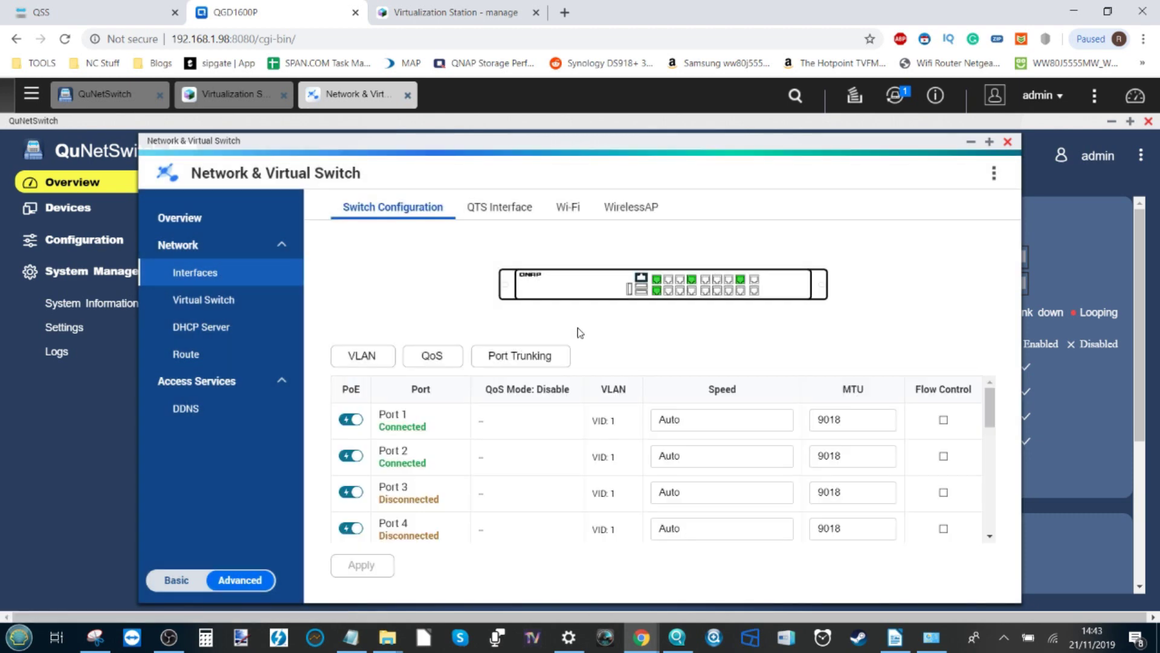
left_click(1007, 142)
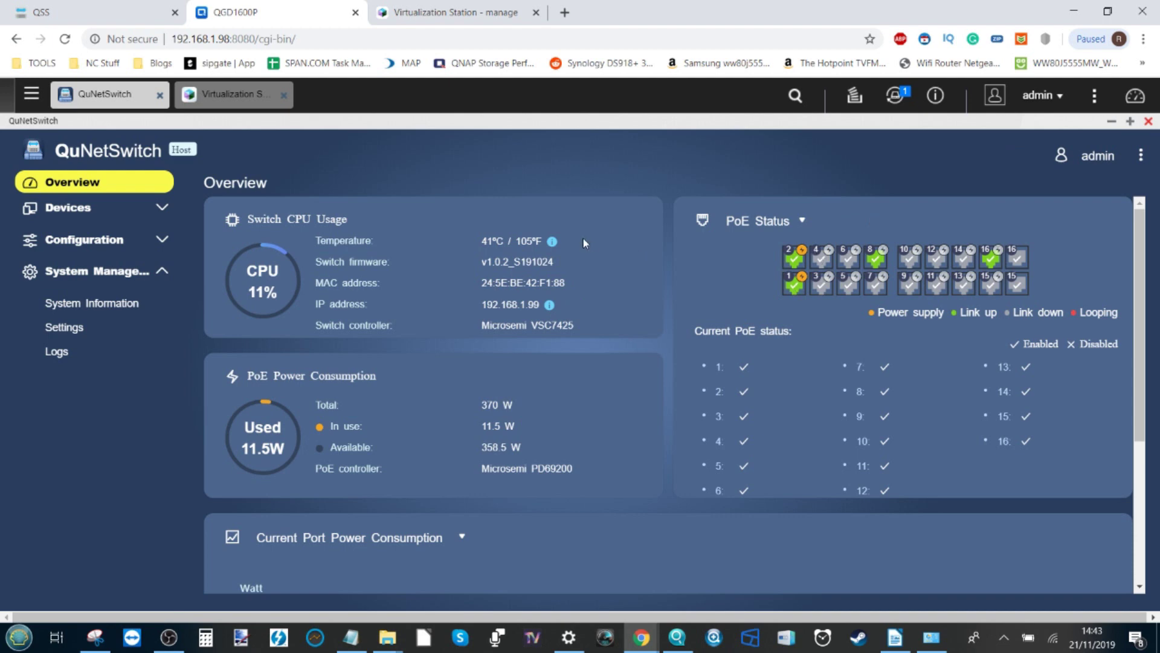
Open System Management > Settings, showing the switch fixed at 192.168.1.99 with gateway/DNS 192.168.1.1.
left_click(133, 245)
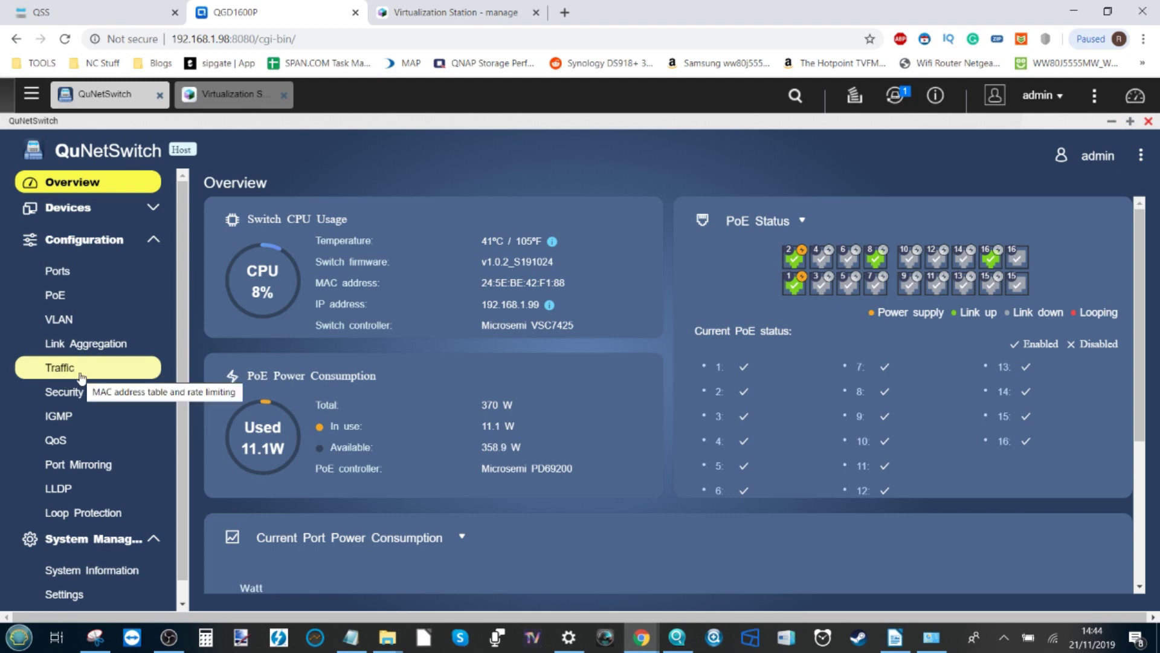
scroll(82, 441, "down", 1)
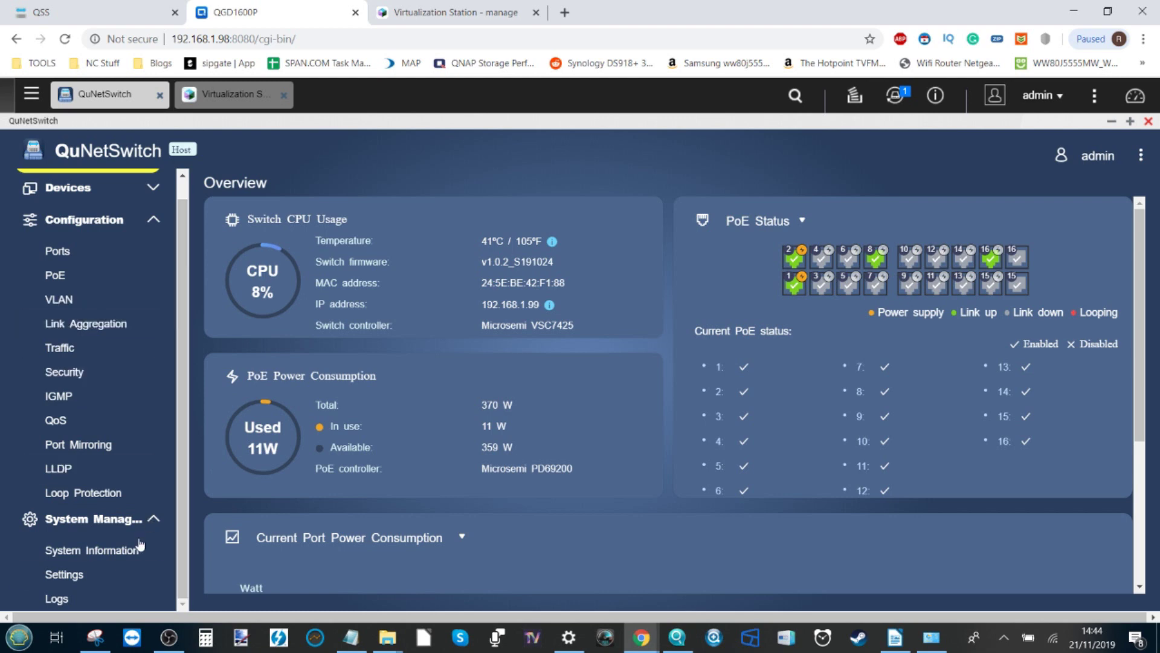
left_click(143, 574)
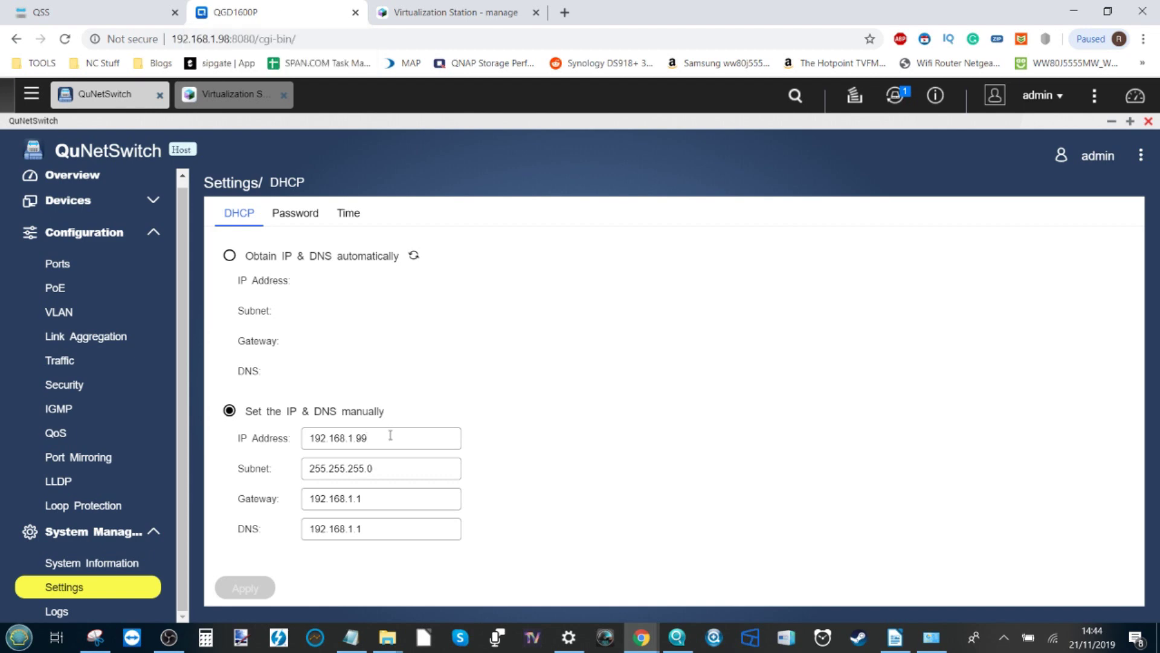
Dismiss the 'Settings not saved' prompt with Cancel and close QuNetSwitch without saving.
left_click(285, 210)
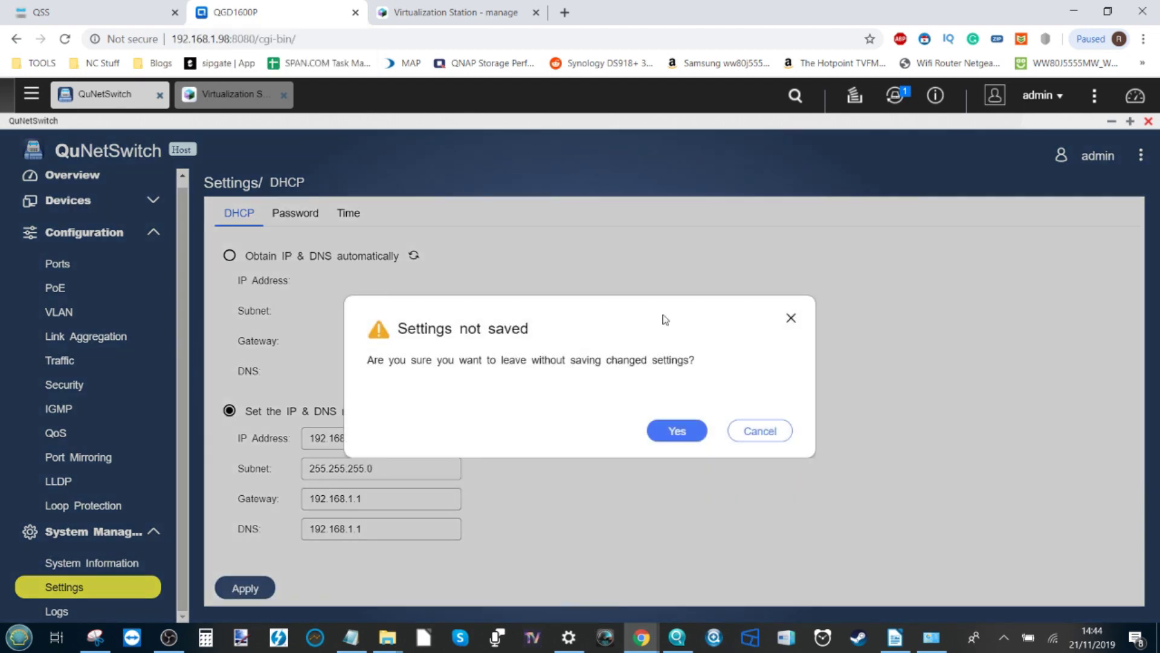
left_click(765, 431)
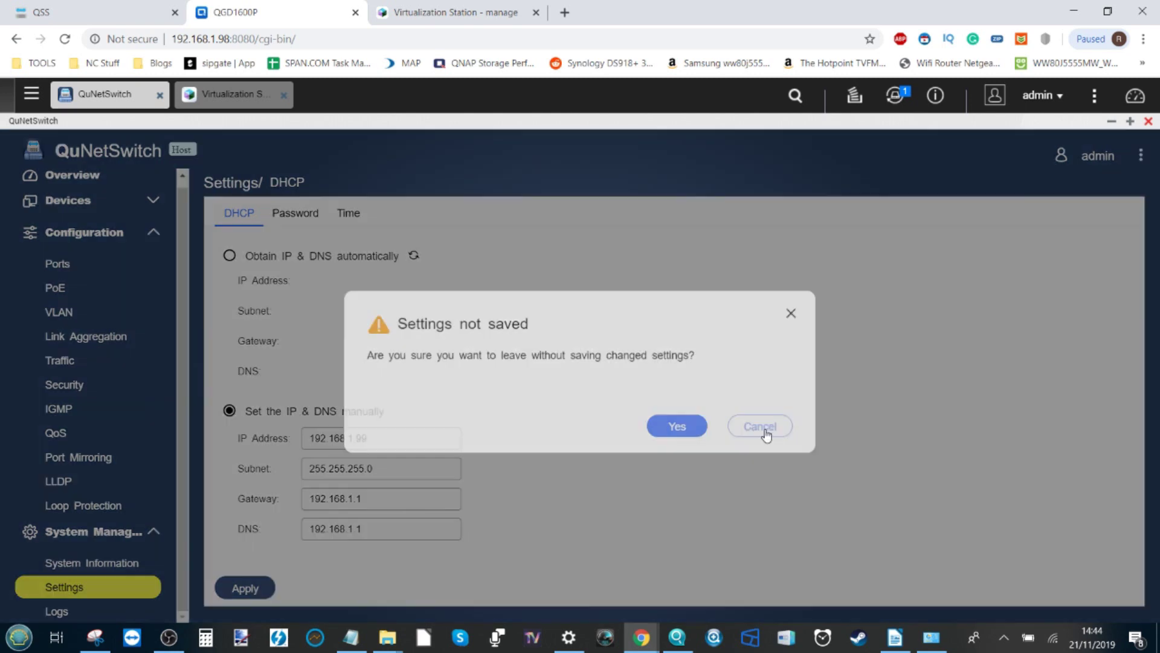
left_click(1148, 121)
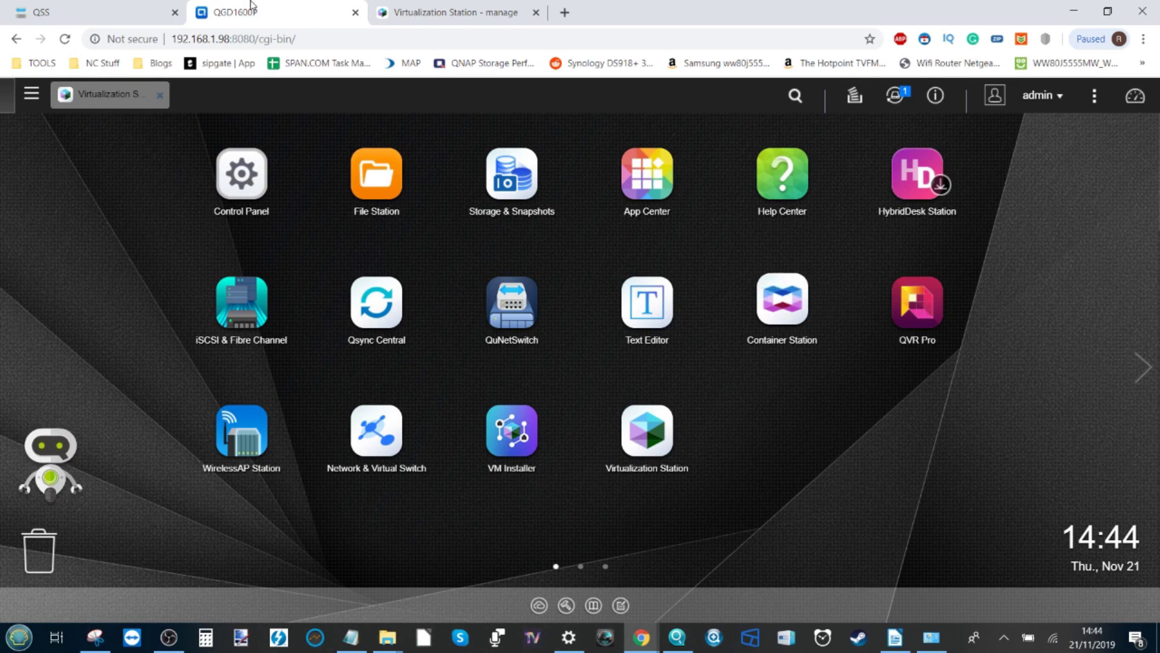
Check the QSS Link Aggregation static group on ports 14 and 16, then return to the QTS desktop.
left_click(41, 12)
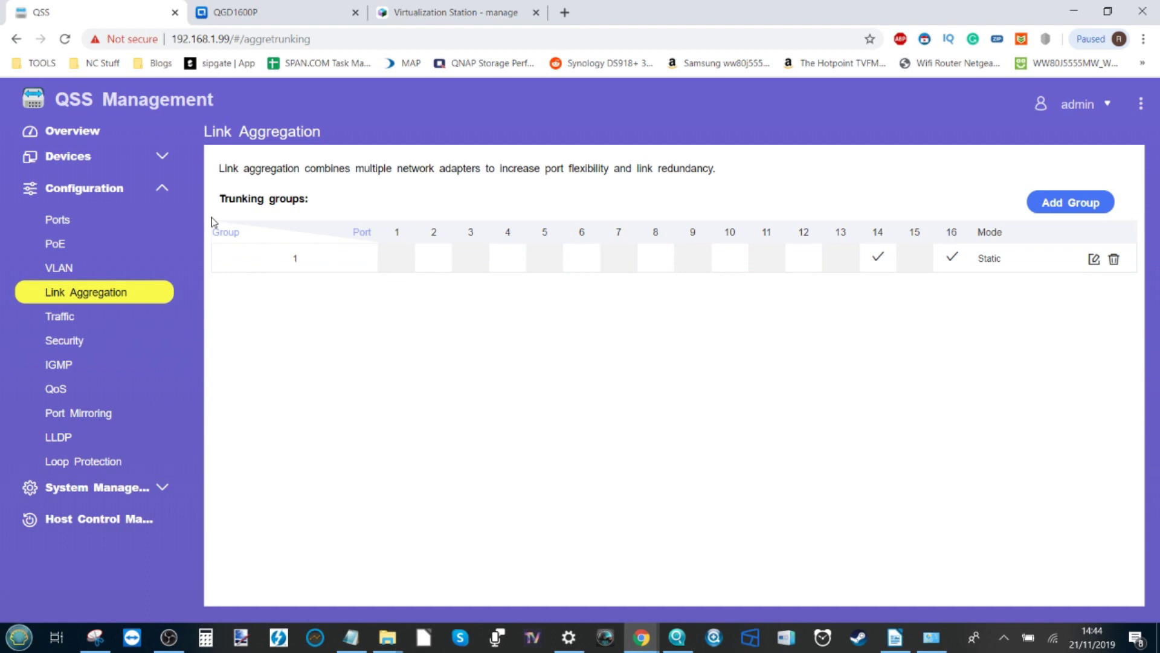
left_click(164, 189)
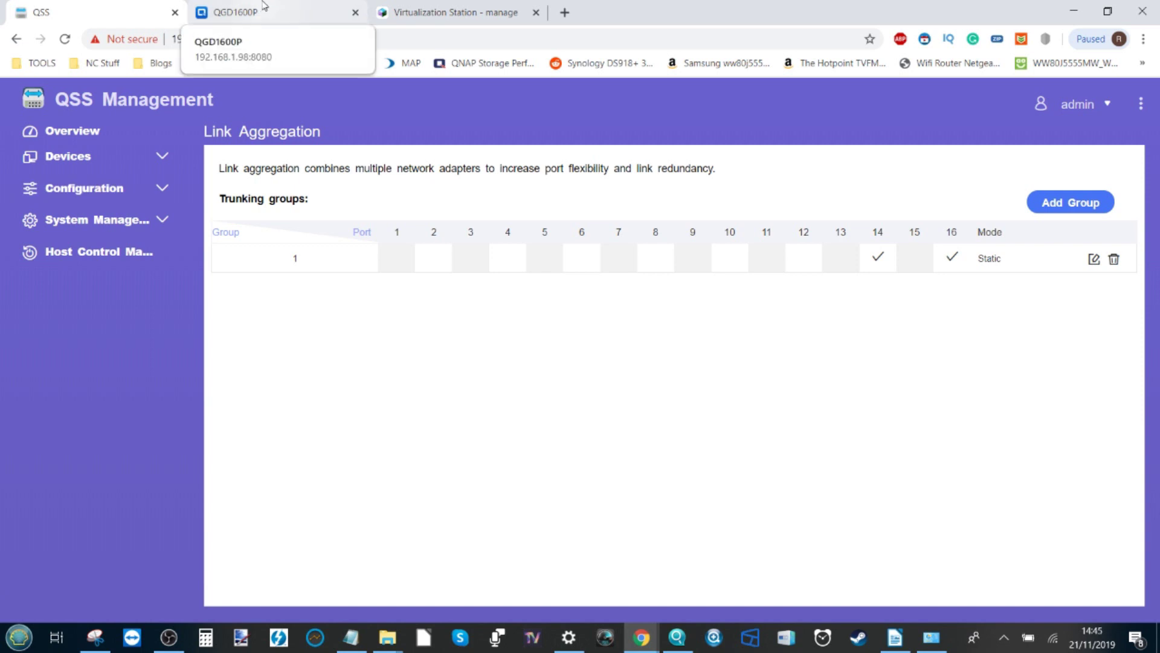
left_click(264, 8)
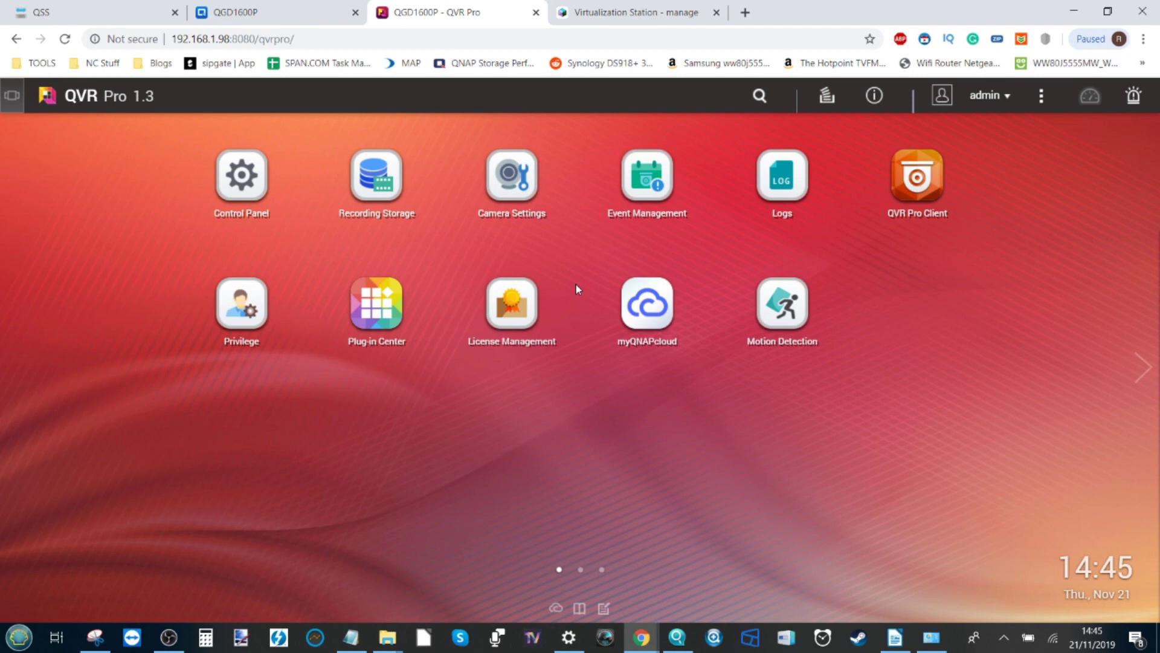
left_click(284, 12)
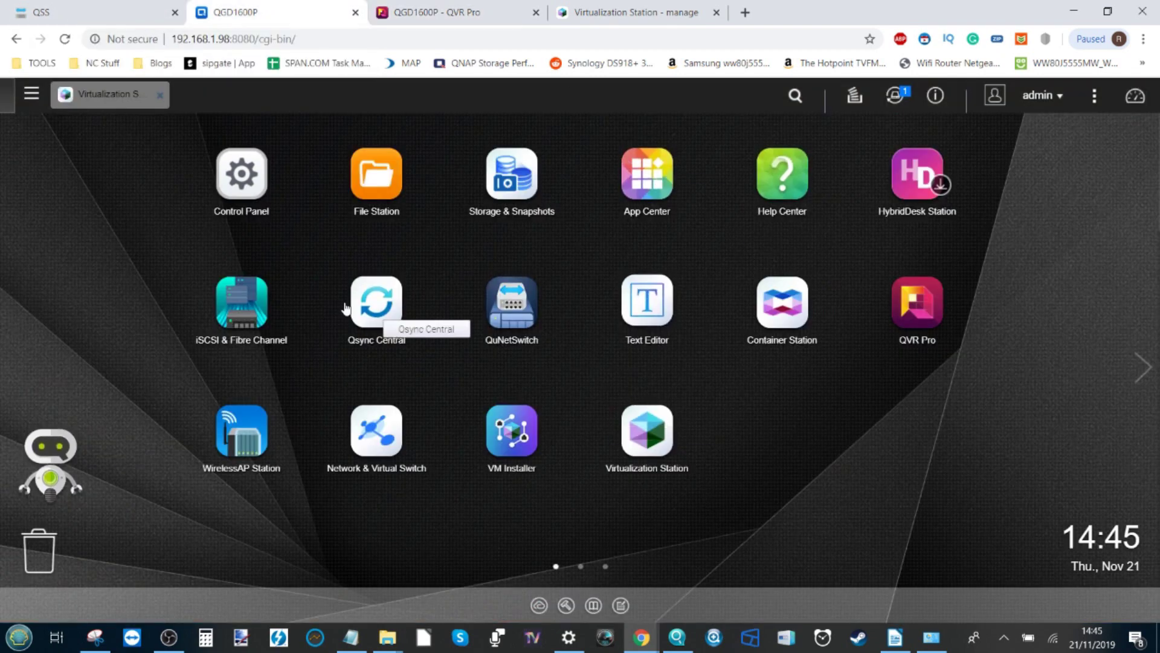
Launch Network & Virtual Switch from Control Panel's Network & File Services section.
left_click(230, 175)
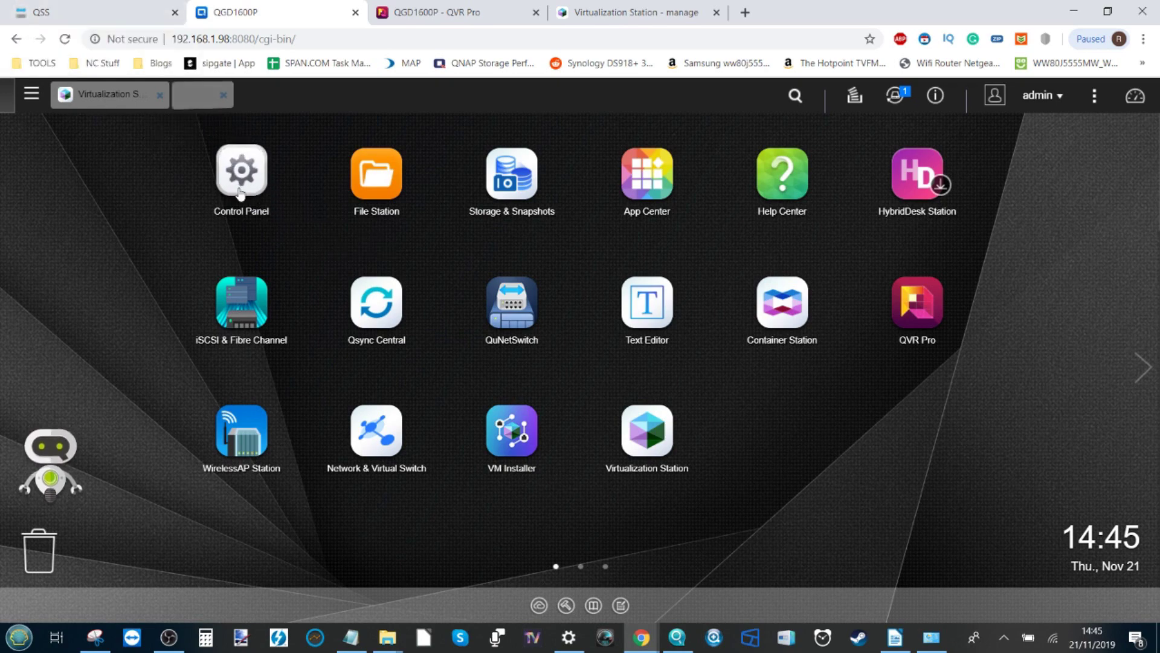
scroll(726, 447, "down", 2)
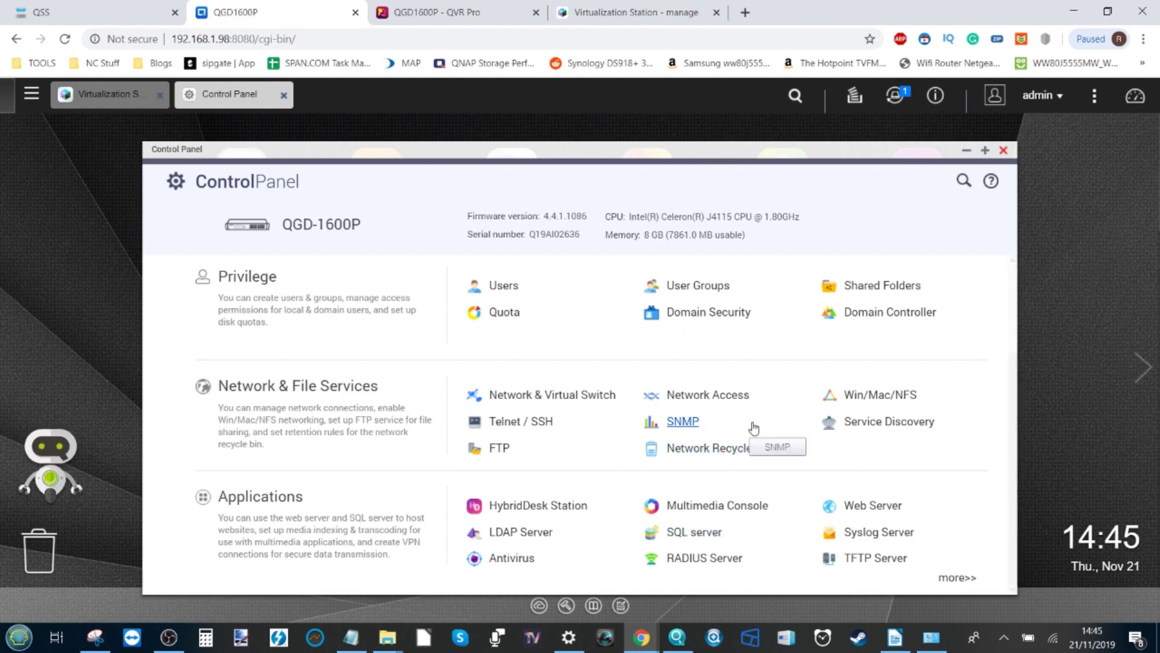
left_click(544, 400)
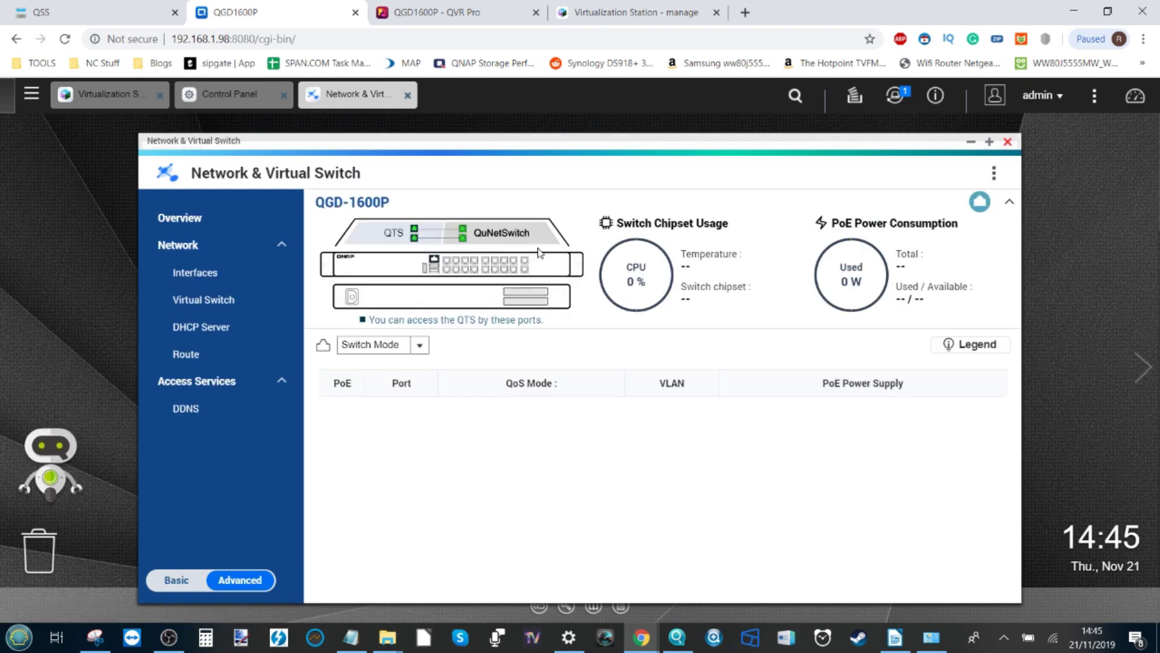
Scroll the QGD-1600P port table and reload the overview, now showing 35.0 °C and 11.2 W PoE.
mouse_move(422, 233)
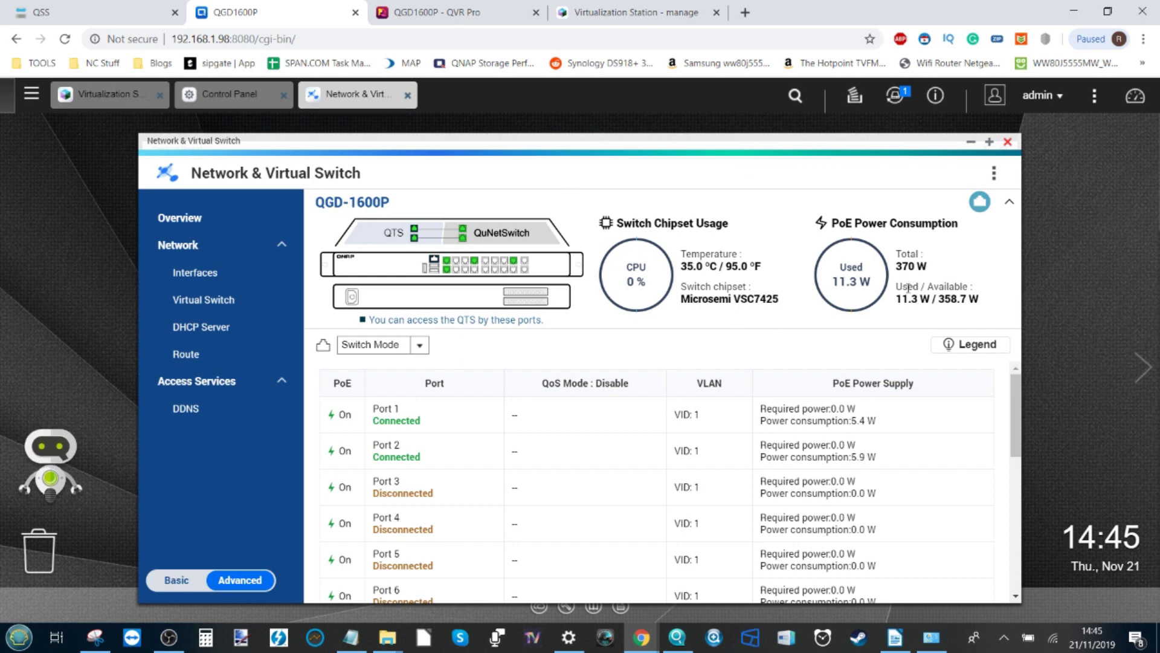
left_click_drag(1018, 394, 1031, 530)
scroll(972, 510, "up", 6)
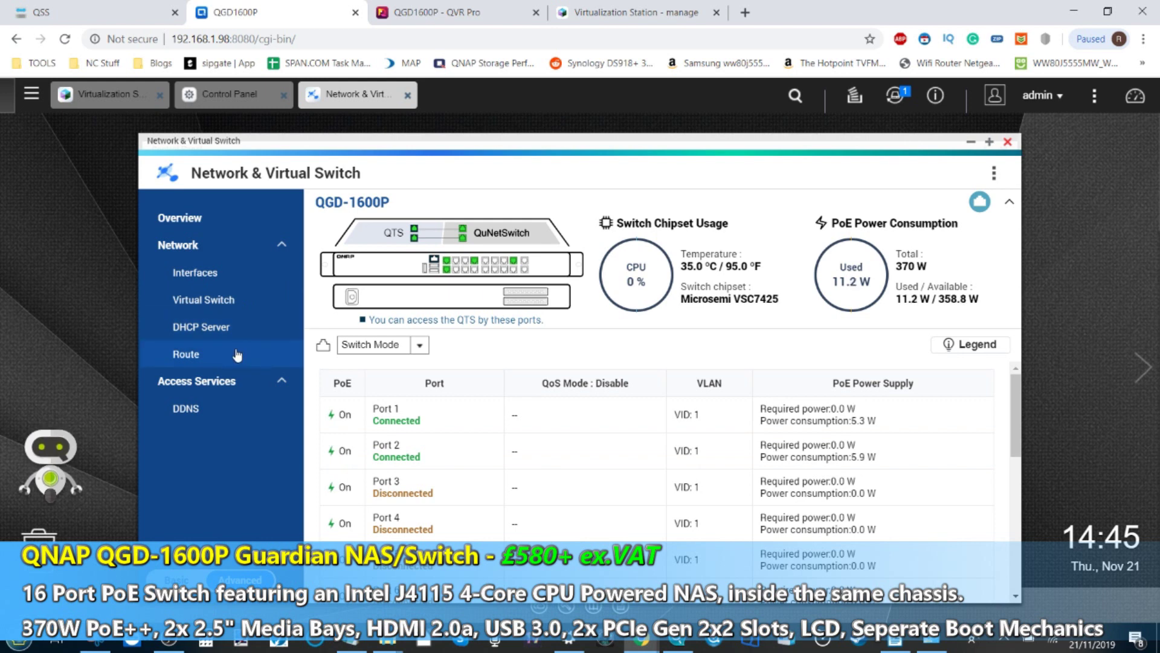
left_click(228, 231)
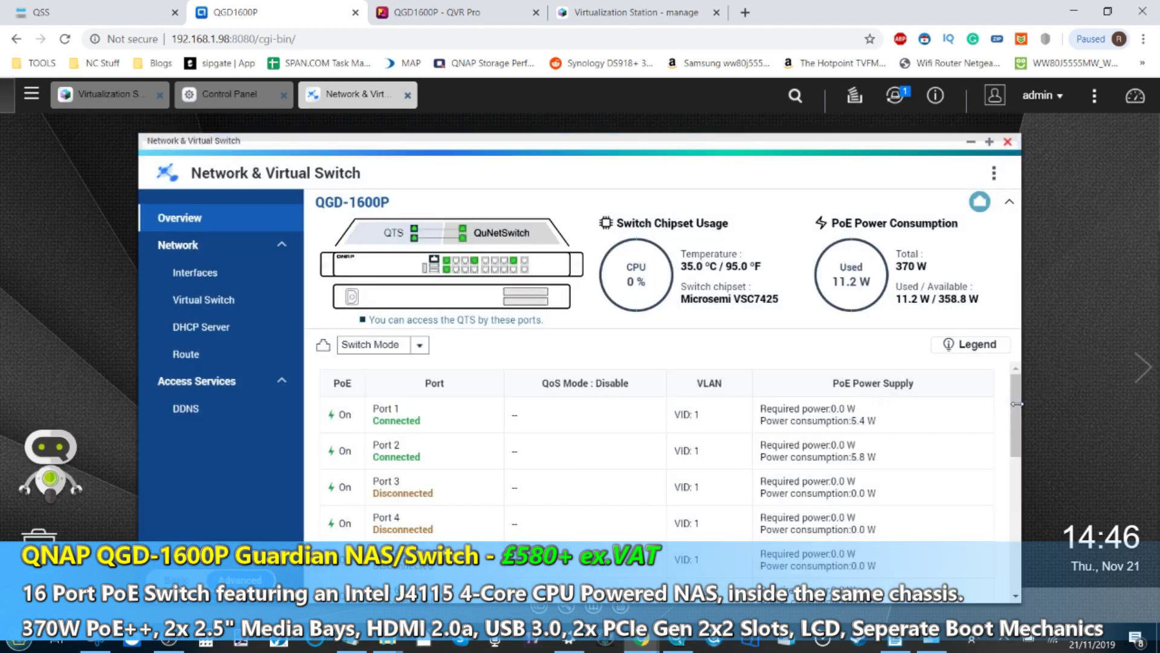
mouse_move(1017, 405)
left_mouse_down()
mouse_move(1015, 458)
mouse_move(1011, 392)
left_mouse_up()
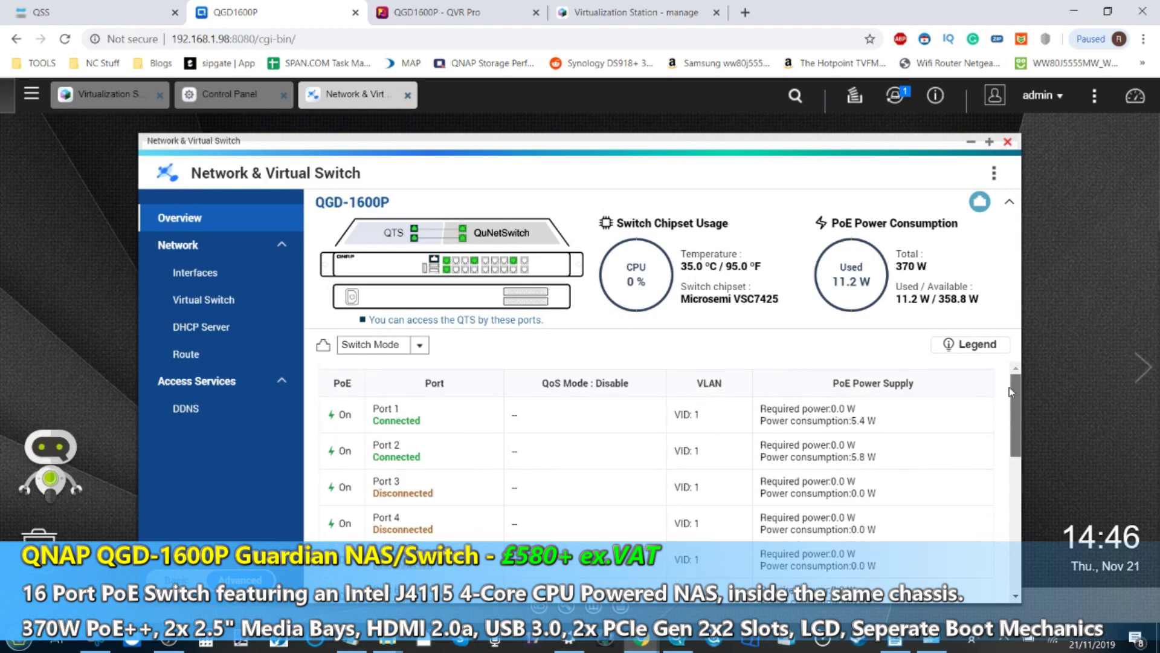